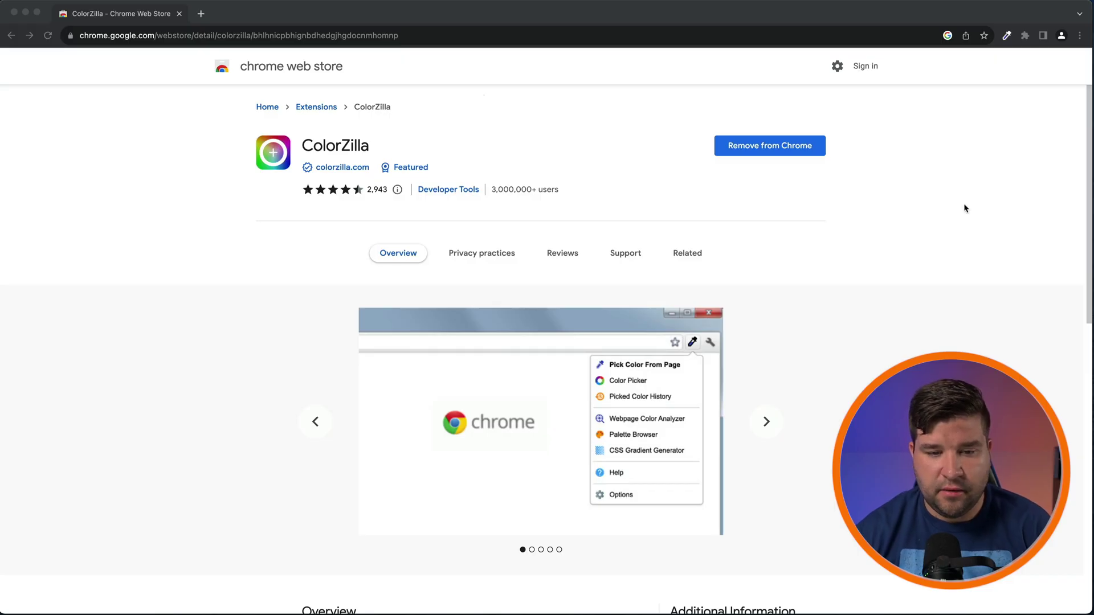
Step: Pin ColorZilla to the toolbar, then launch it to show its welcome page and colour tools menu
{"action": "left_click", "coordinate": [1025, 117]}
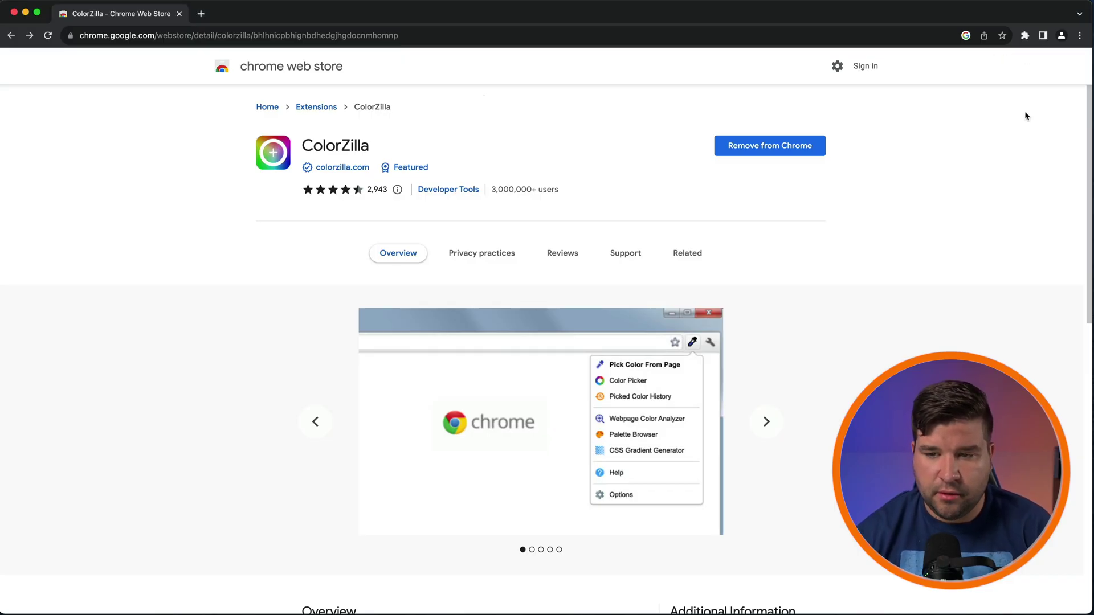
{"action": "left_click", "coordinate": [1026, 37]}
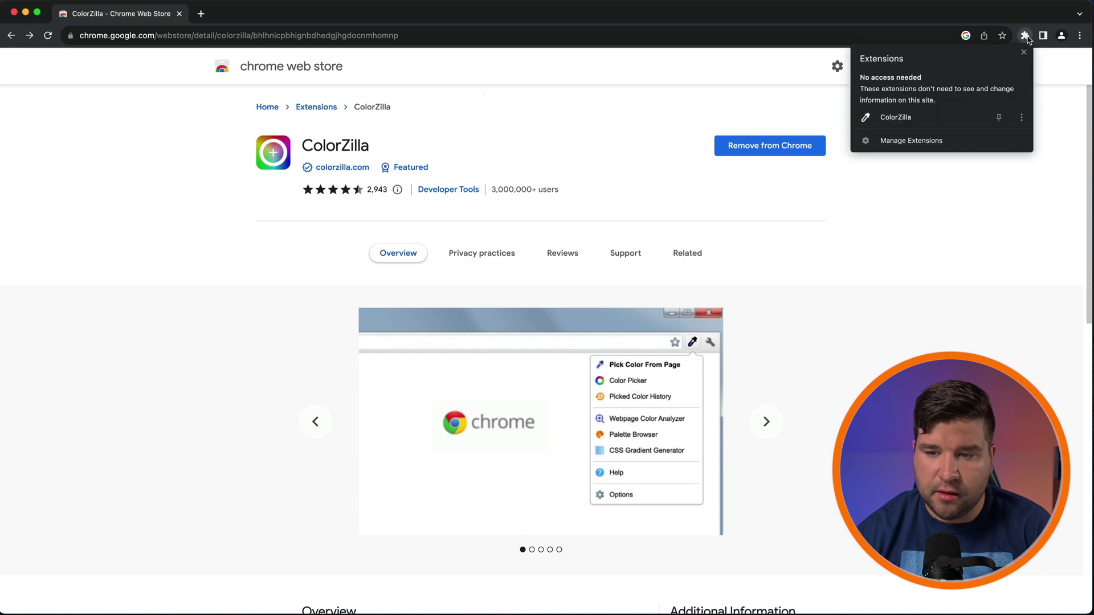
{"action": "left_click", "coordinate": [999, 118]}
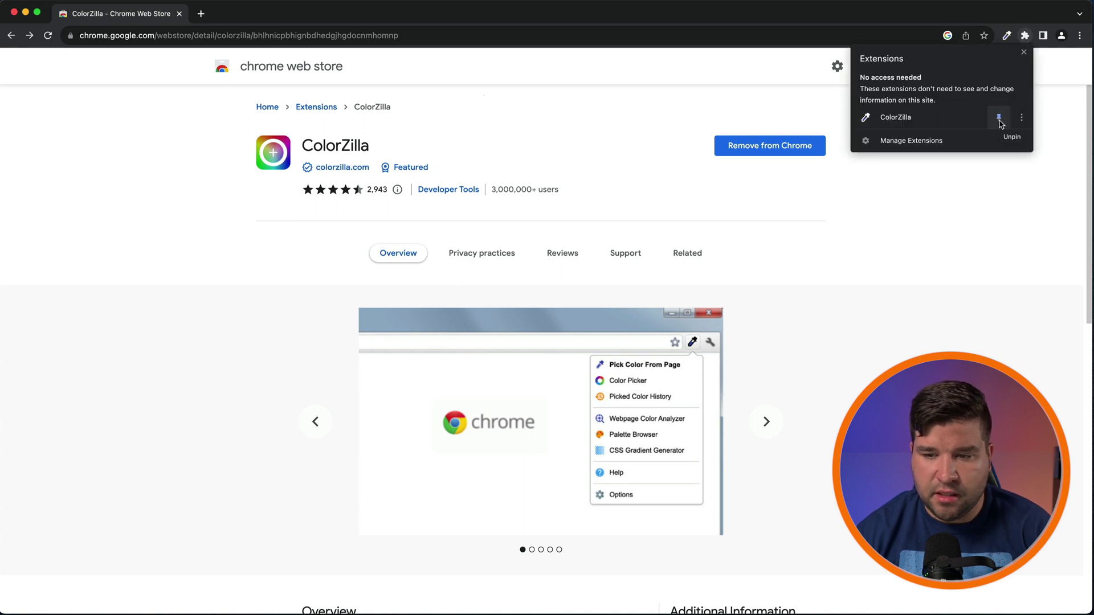
{"action": "left_click", "coordinate": [1024, 52]}
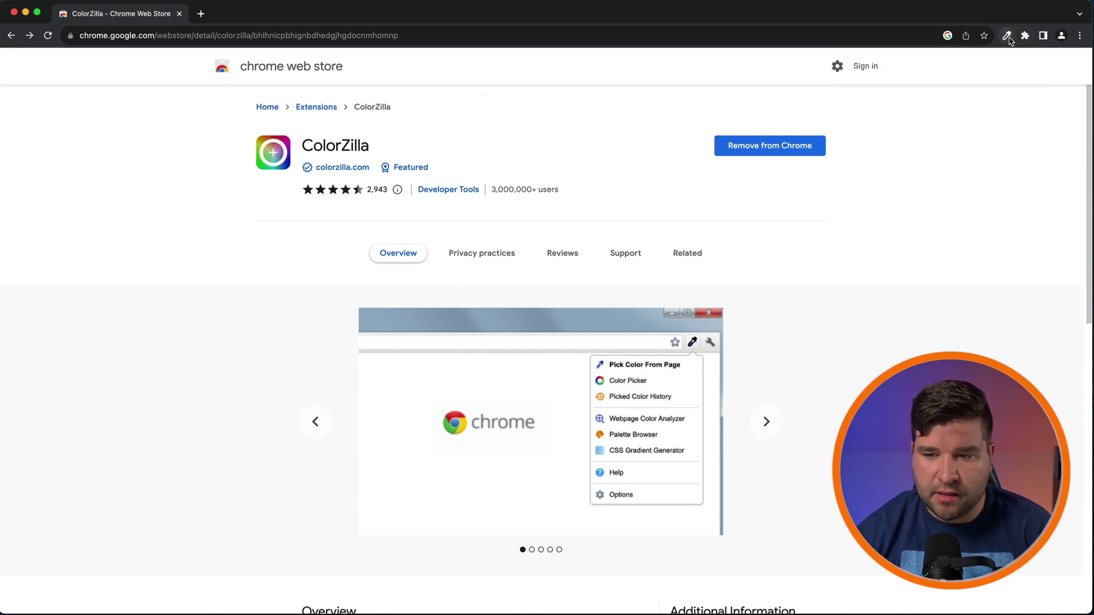
{"action": "left_click", "coordinate": [1007, 37]}
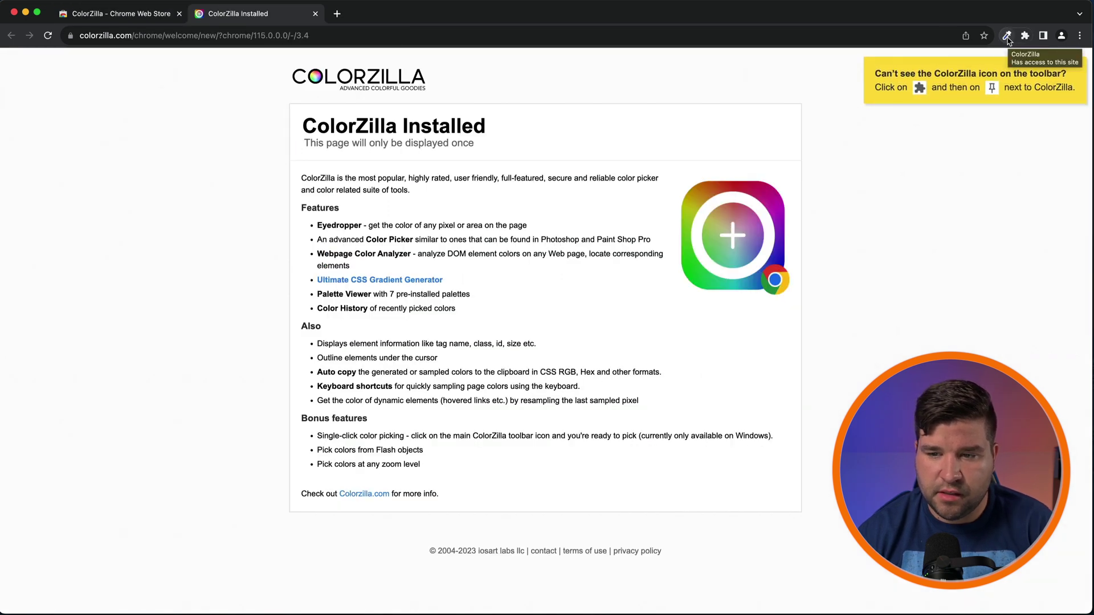
{"action": "left_click", "coordinate": [1008, 37]}
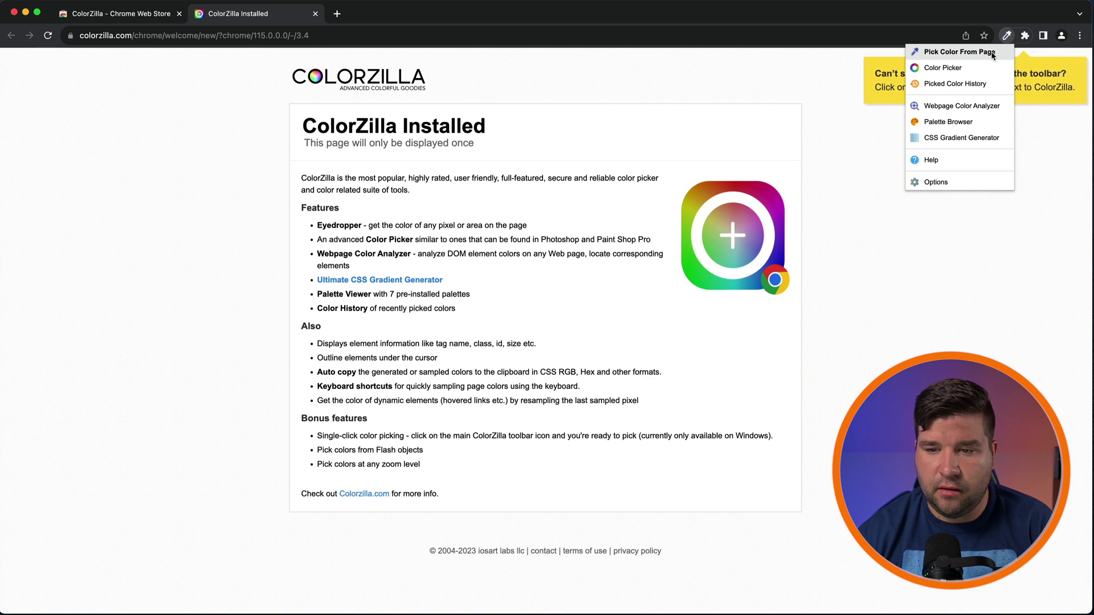
Step: Pick a colour from the page with 3x3, then 25x25 averaging, sampling the Chrome logo's blue #1A73E8
{"action": "left_click", "coordinate": [994, 55]}
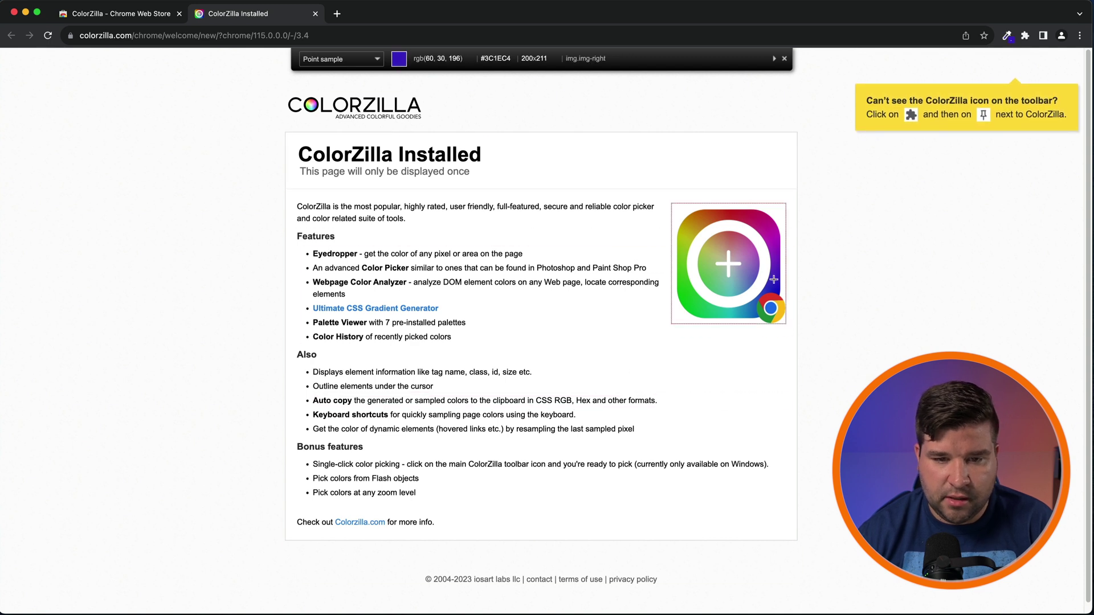
{"action": "left_click", "coordinate": [378, 61]}
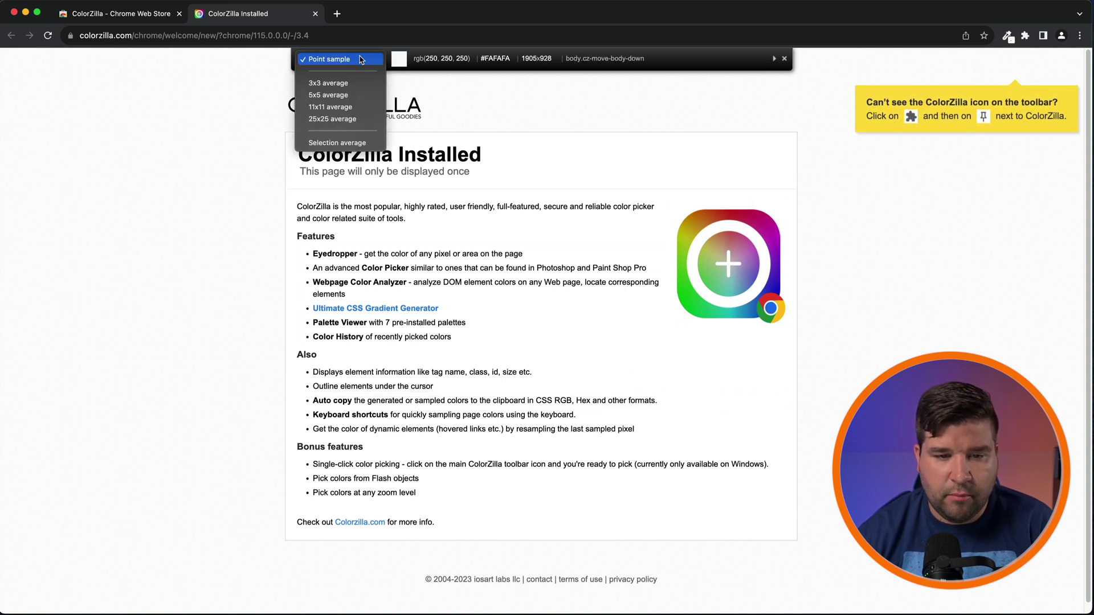
{"action": "left_click", "coordinate": [351, 84]}
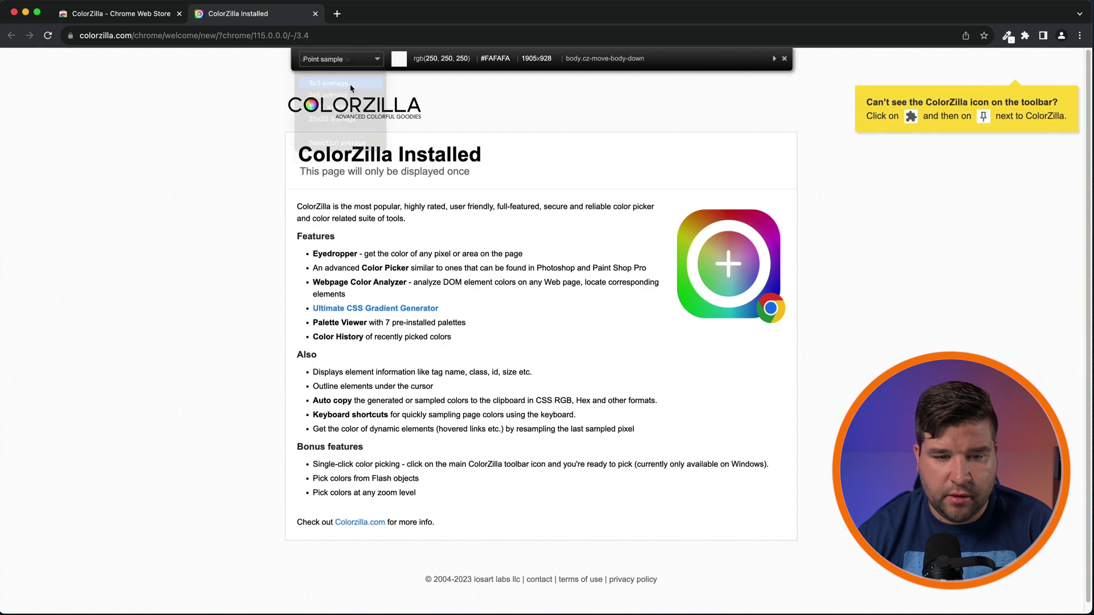
{"action": "left_click", "coordinate": [368, 60]}
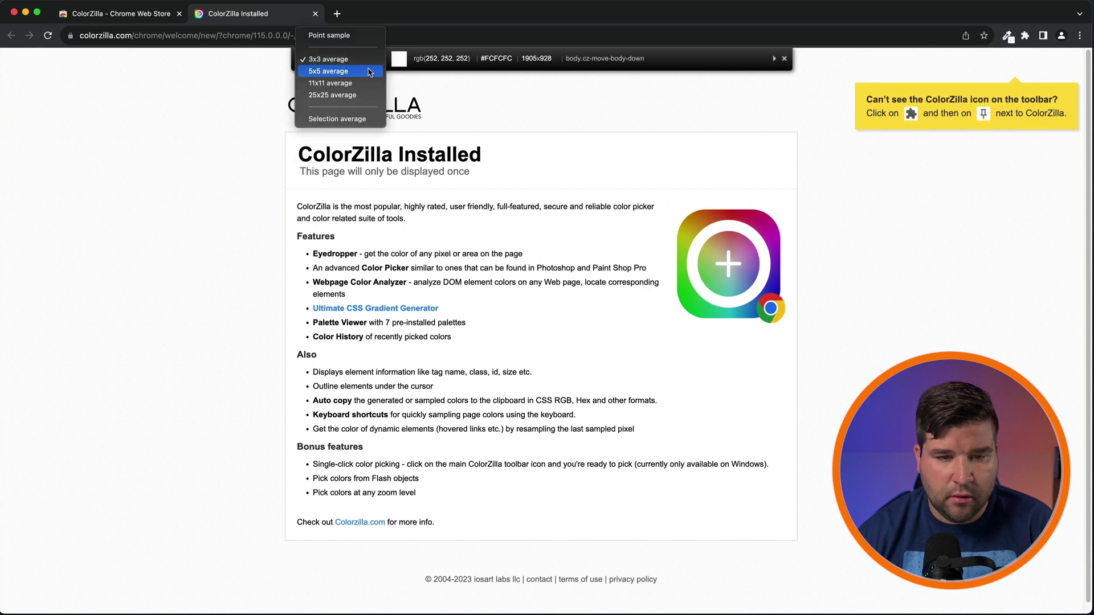
{"action": "left_click", "coordinate": [360, 97]}
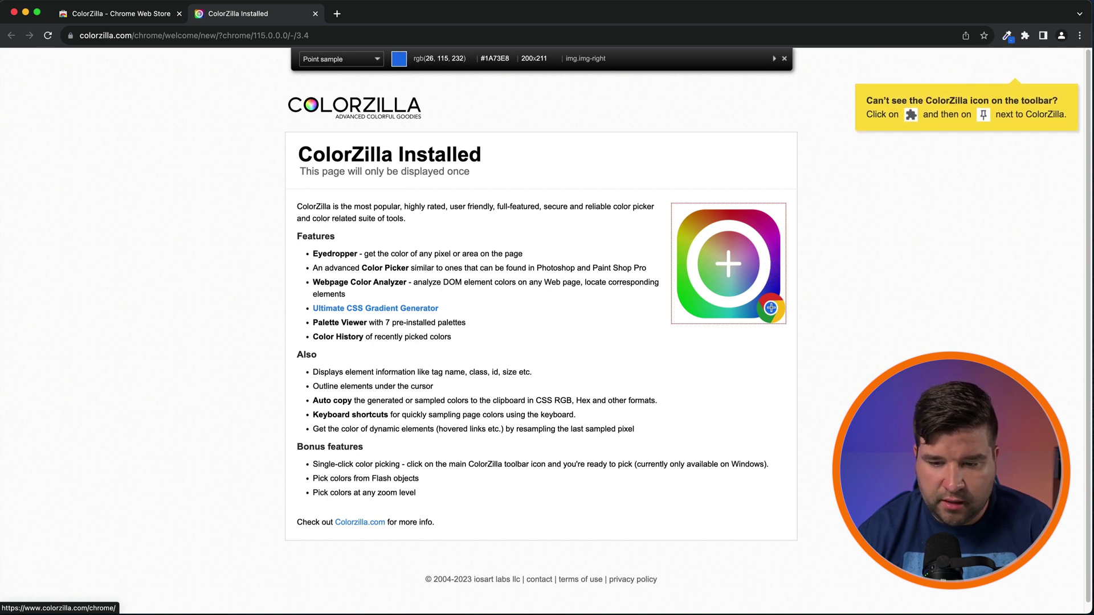
{"action": "left_click", "coordinate": [771, 308]}
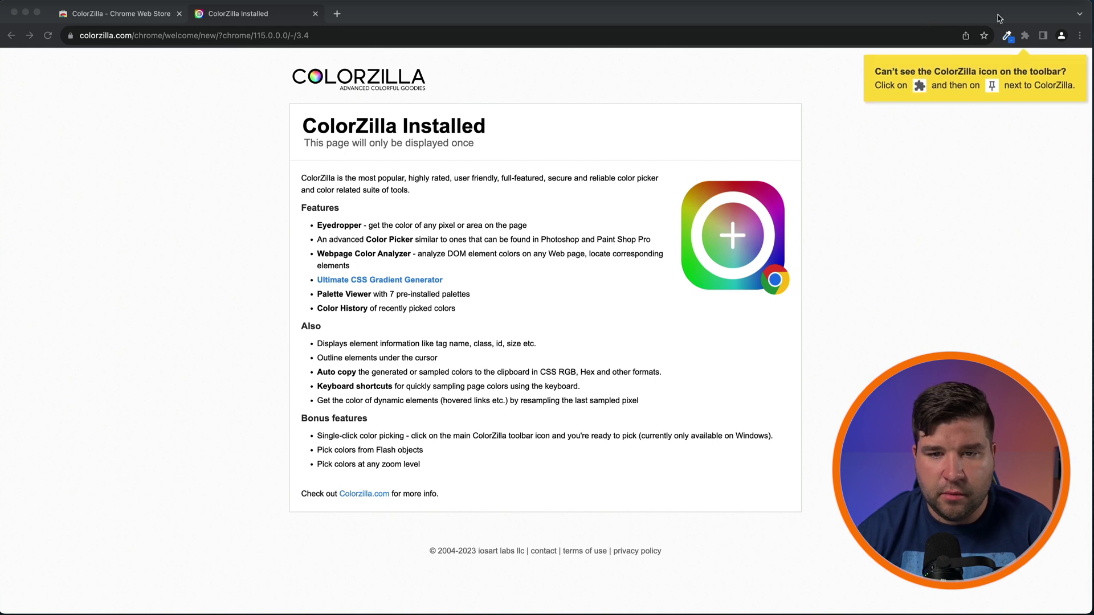
Step: Copy the sampled blue to the clipboard as an HSL value
{"action": "left_click", "coordinate": [1008, 37]}
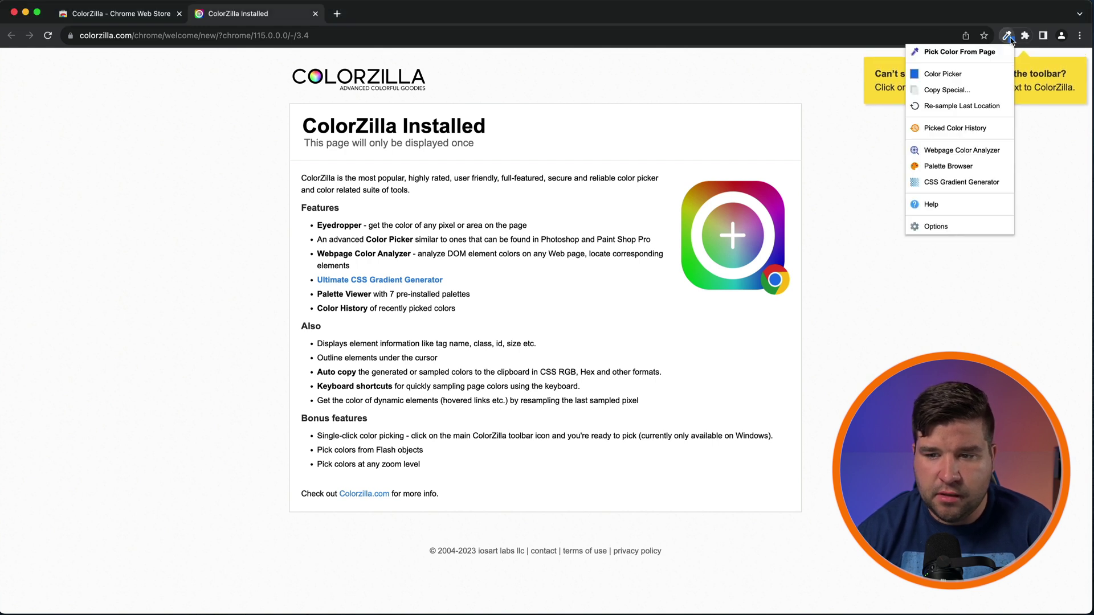
{"action": "left_click", "coordinate": [971, 90]}
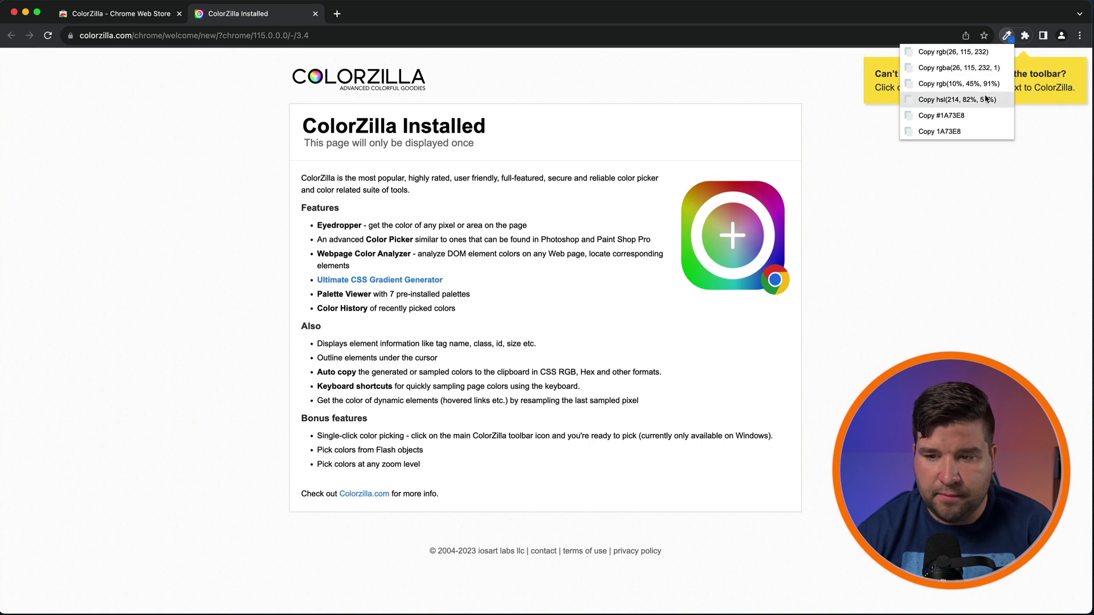
{"action": "left_click", "coordinate": [957, 99]}
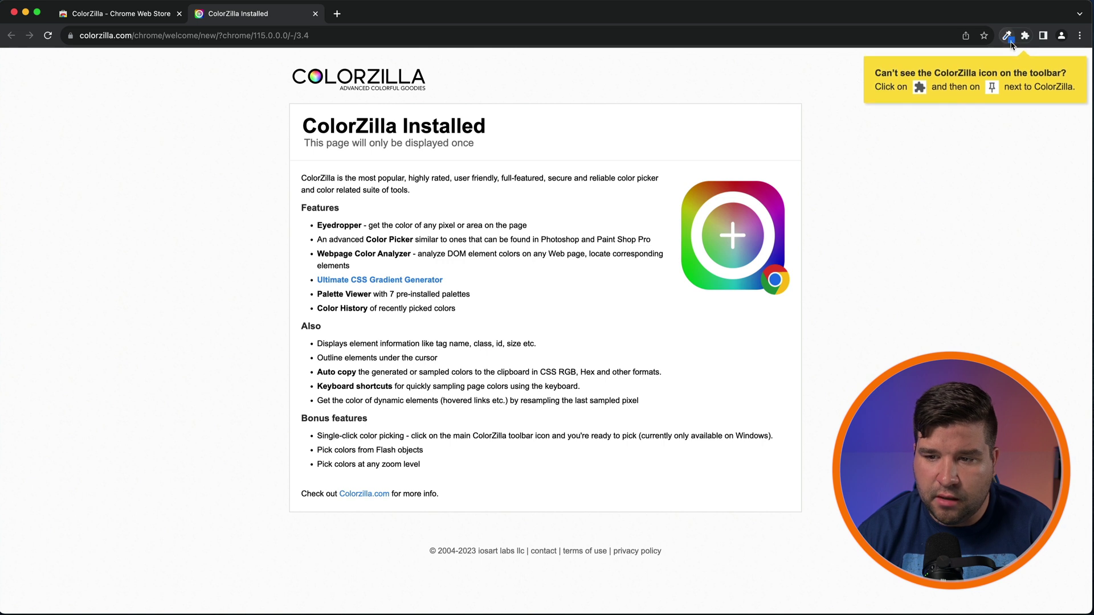
Step: Set orange-brown #B2611E in the Color Picker and copy it as a hex code
{"action": "left_click", "coordinate": [1008, 37]}
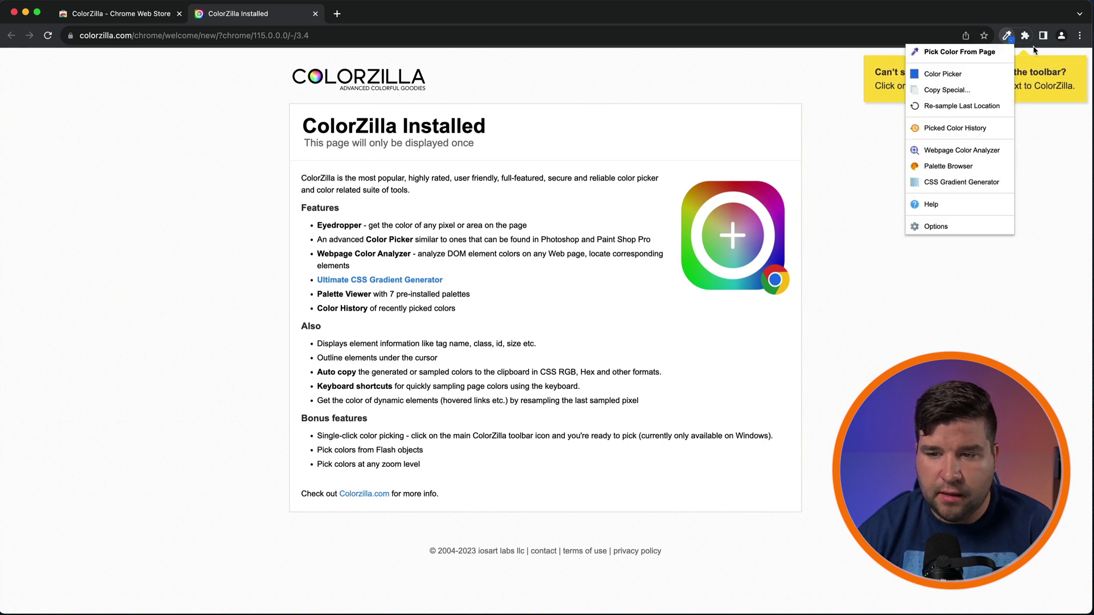
{"action": "left_click", "coordinate": [972, 76]}
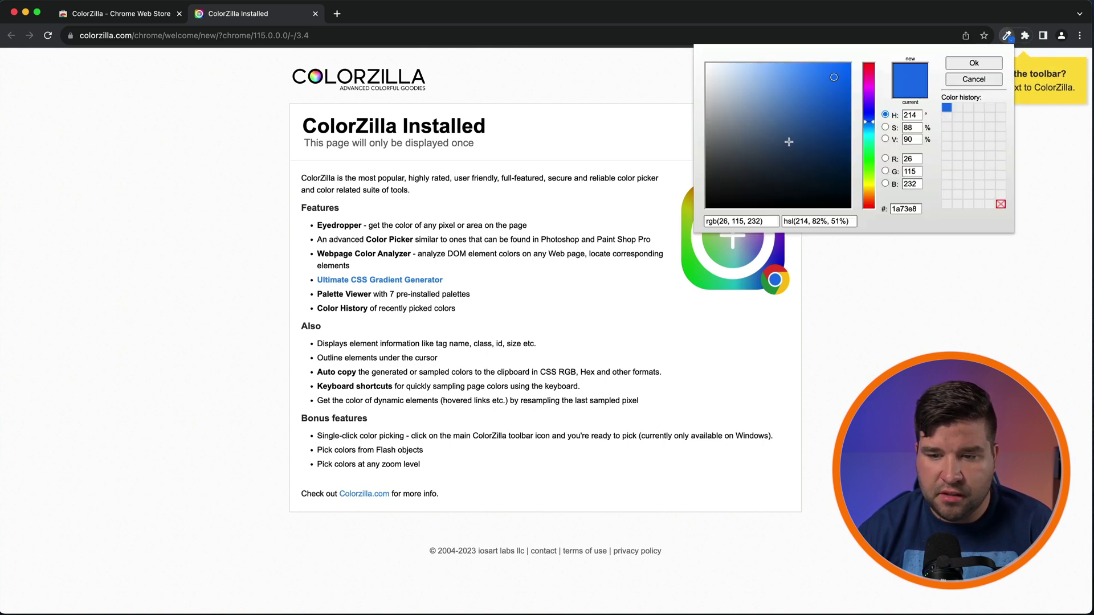
{"action": "left_click", "coordinate": [869, 198]}
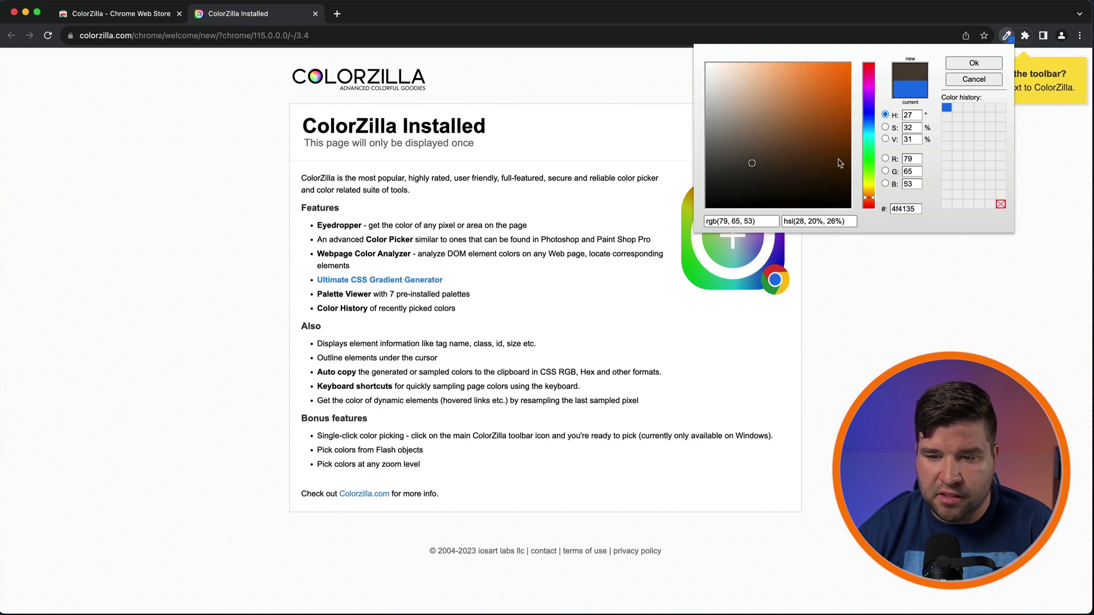
{"action": "left_click", "coordinate": [778, 79]}
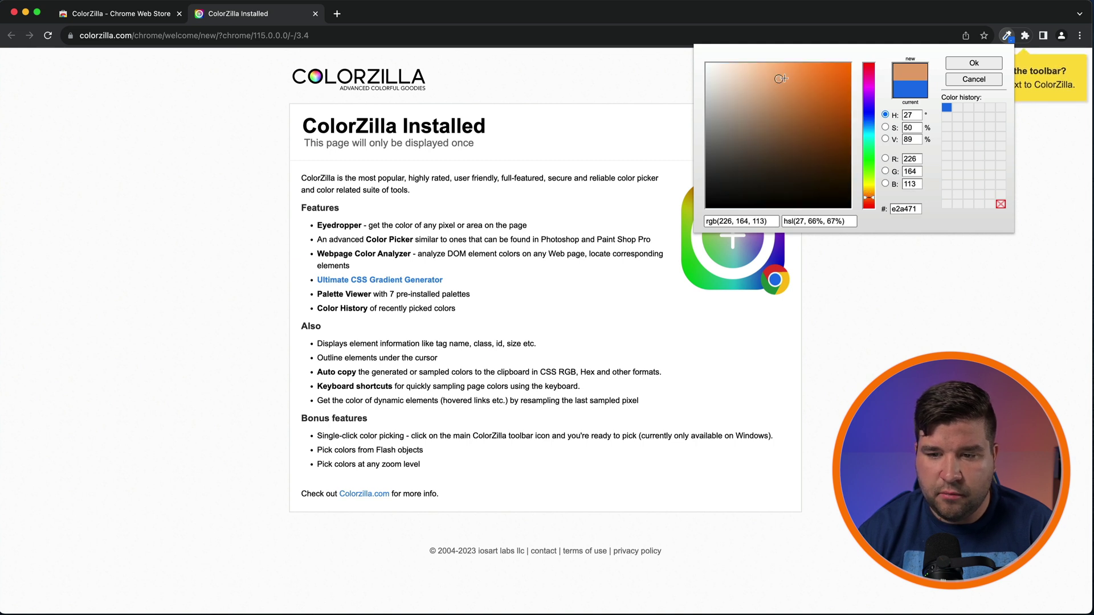
{"action": "left_click", "coordinate": [828, 105]}
{"action": "left_click", "coordinate": [974, 62]}
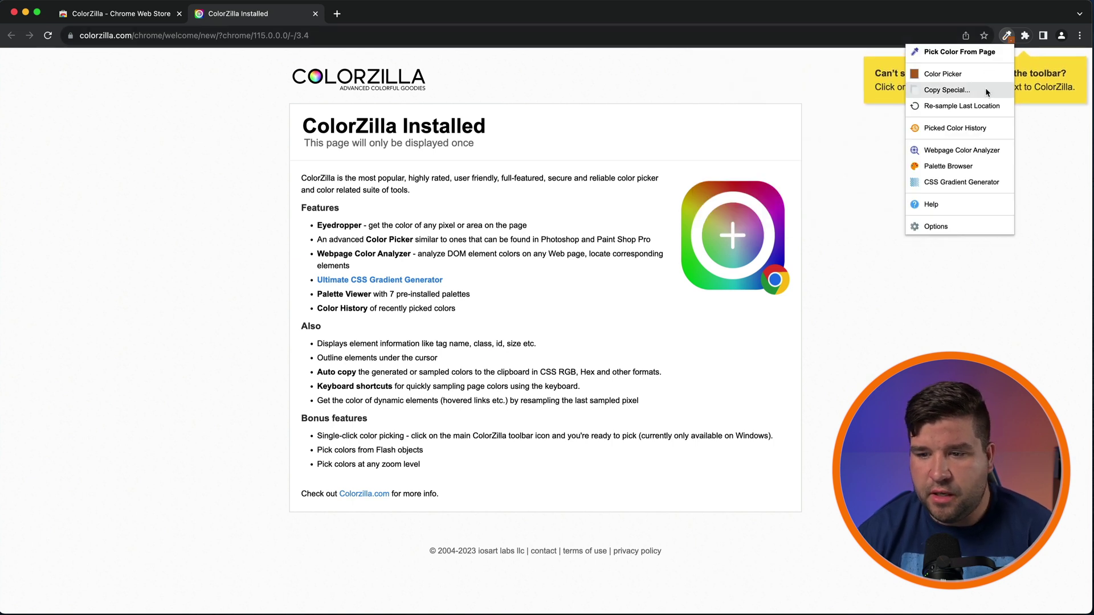
{"action": "left_click", "coordinate": [983, 91]}
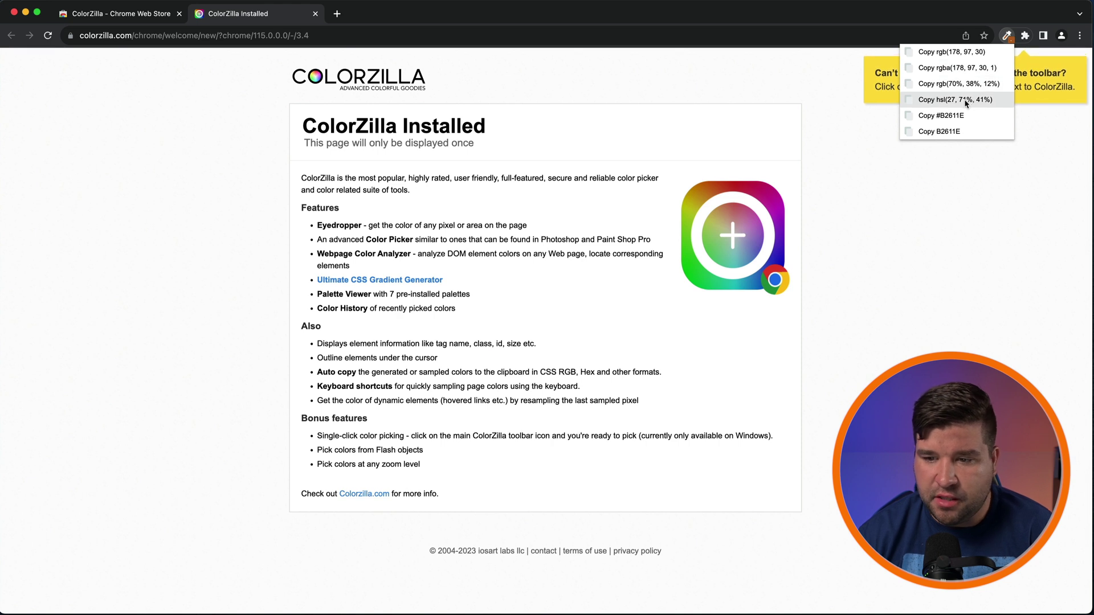
{"action": "left_click", "coordinate": [973, 117]}
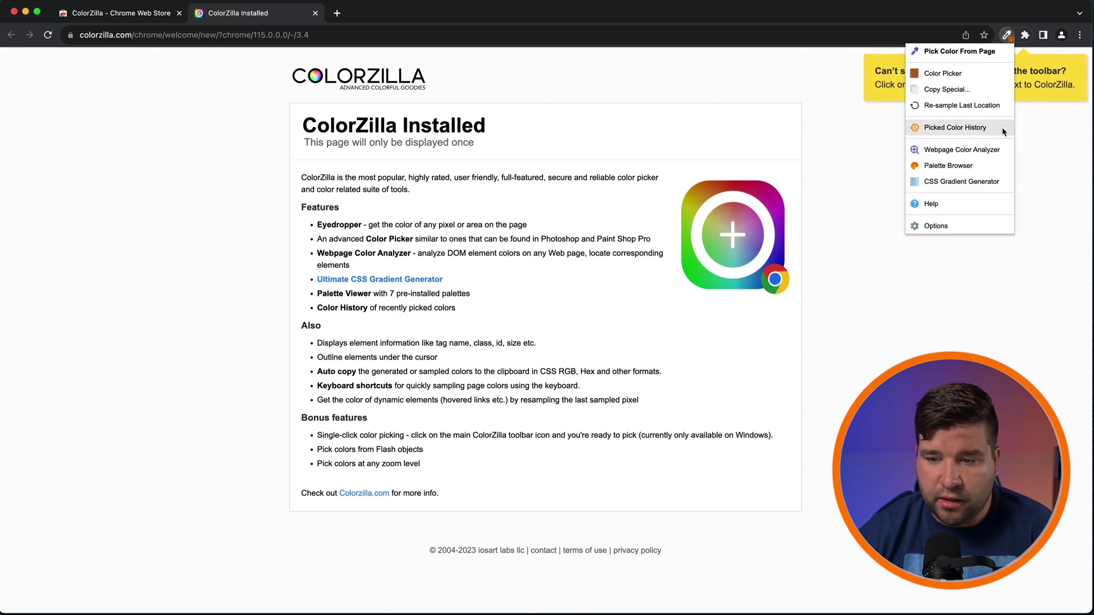
Step: Pick from the colour history, then analyze the page's colours to show the blue's code values
{"action": "left_click", "coordinate": [1001, 132]}
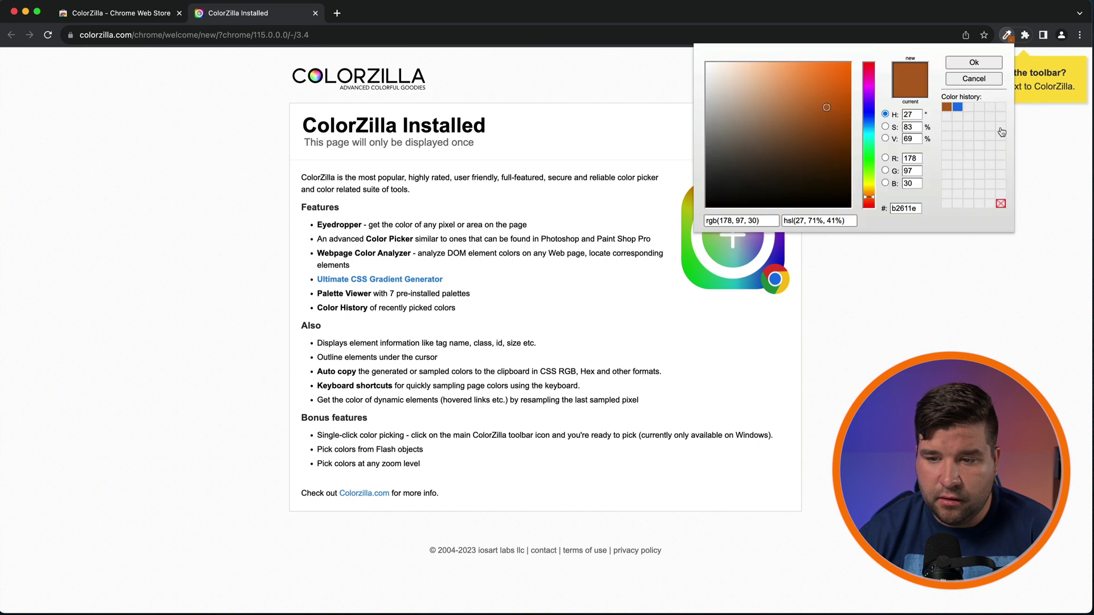
{"action": "left_click", "coordinate": [958, 108]}
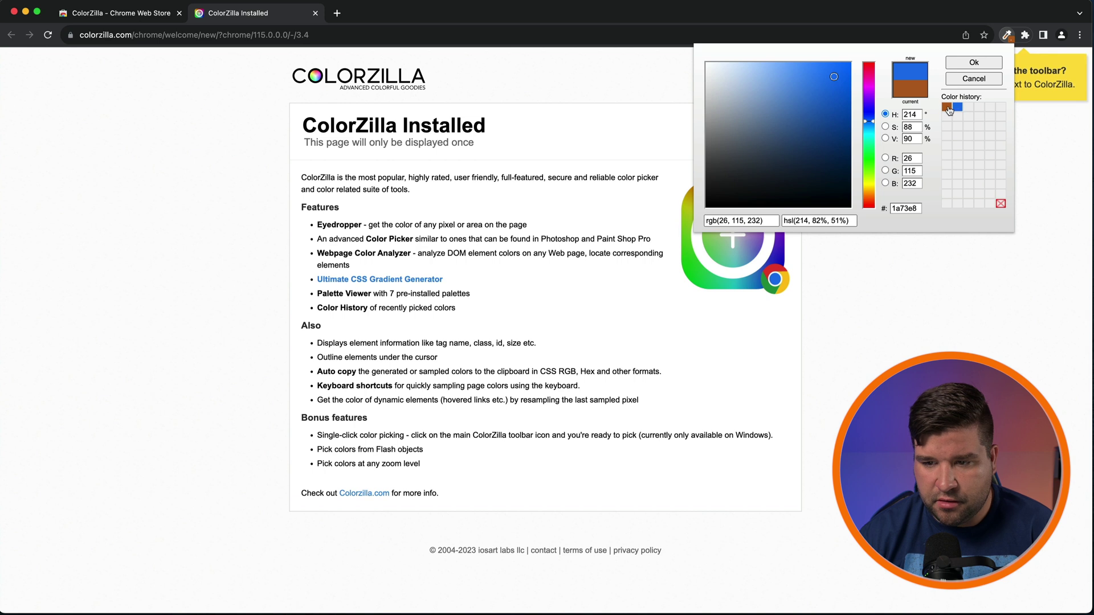
{"action": "double_click", "coordinate": [948, 107]}
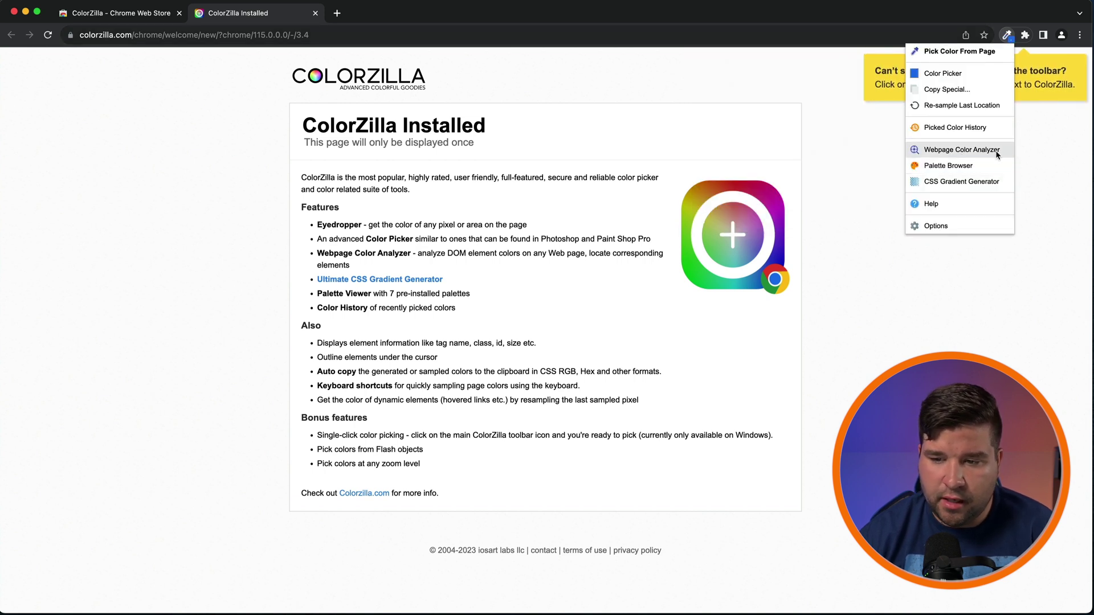
{"action": "left_click", "coordinate": [998, 155]}
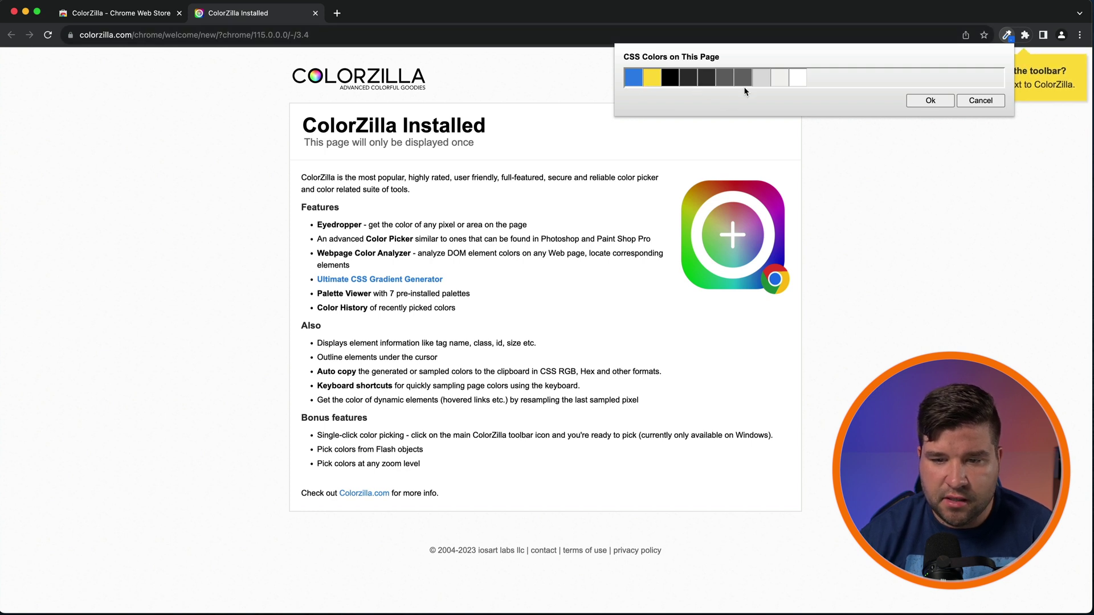
{"action": "left_click", "coordinate": [633, 77]}
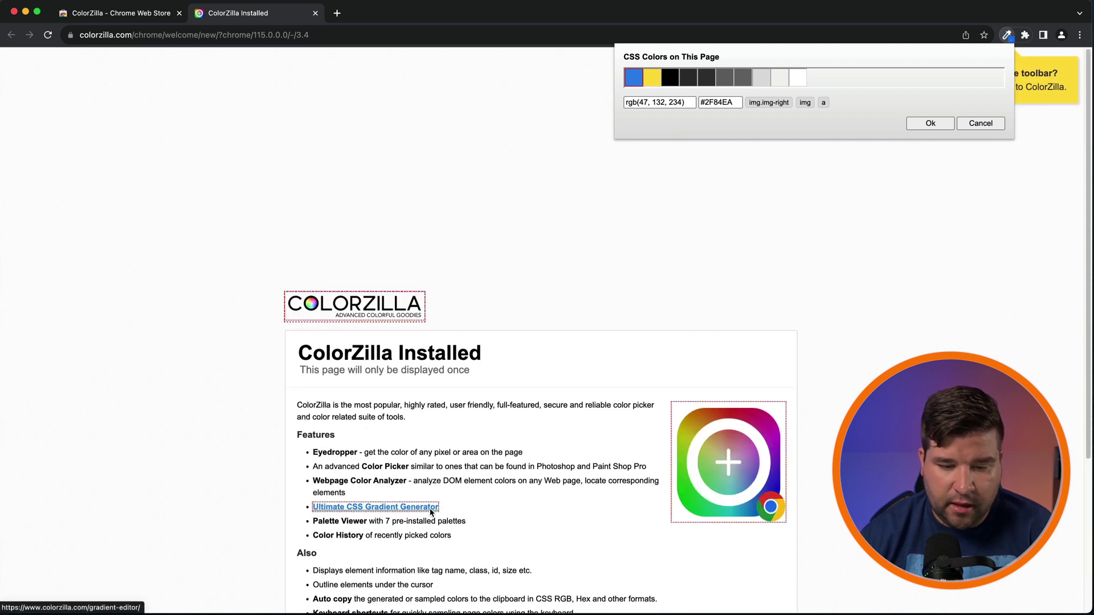
Step: Browse the Web Safe Colors, X Named Colors and Hues and Saturations palettes, then open the CSS Gradient Generator
{"action": "left_click", "coordinate": [1007, 35]}
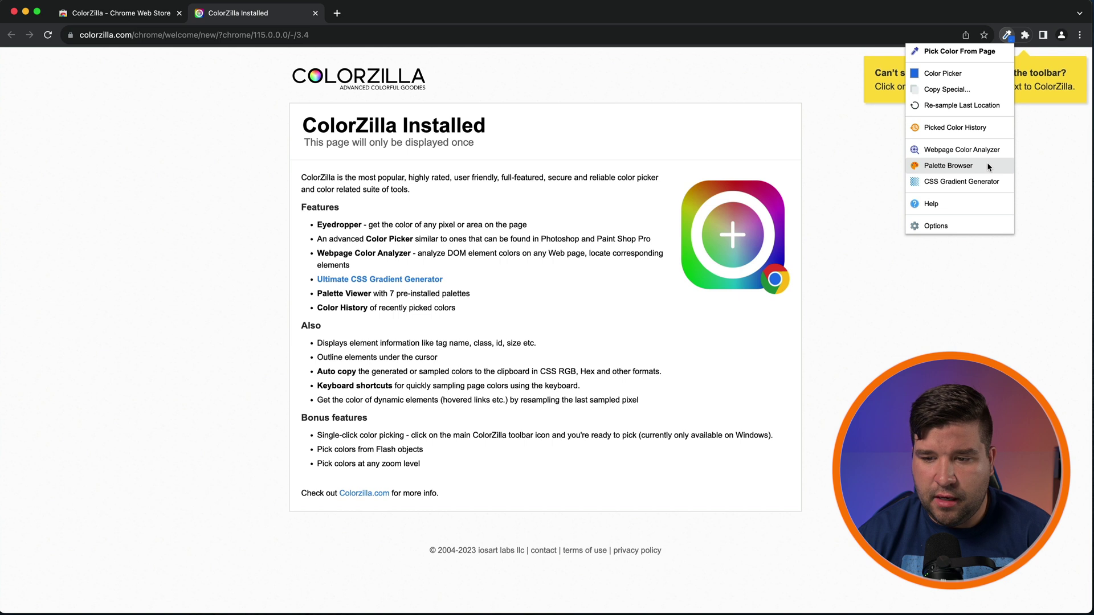
{"action": "left_click", "coordinate": [988, 166]}
{"action": "left_click", "coordinate": [764, 54]}
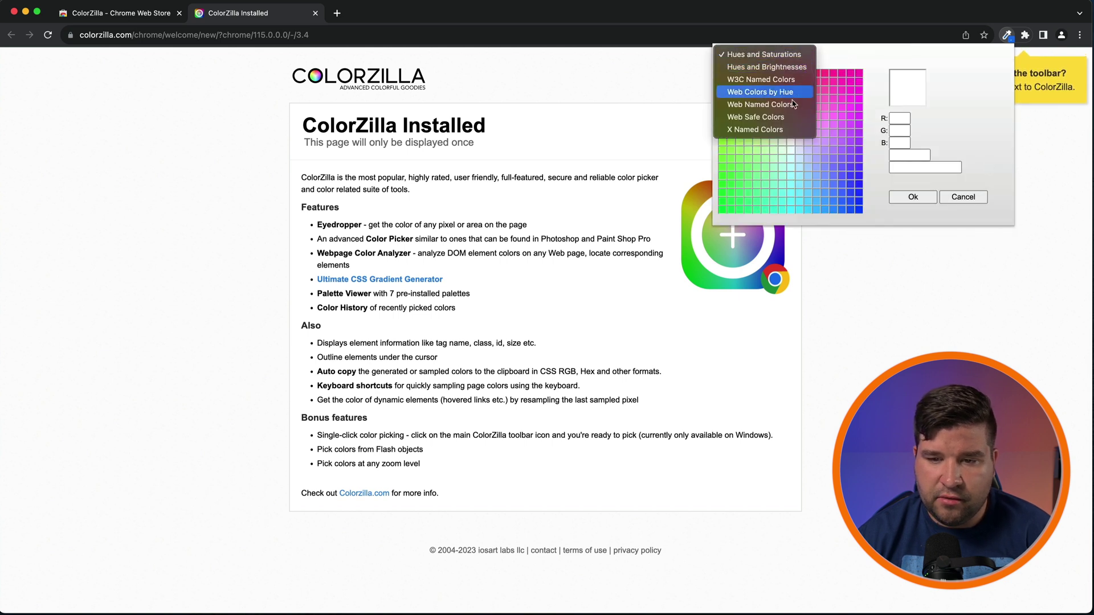
{"action": "left_click", "coordinate": [761, 117]}
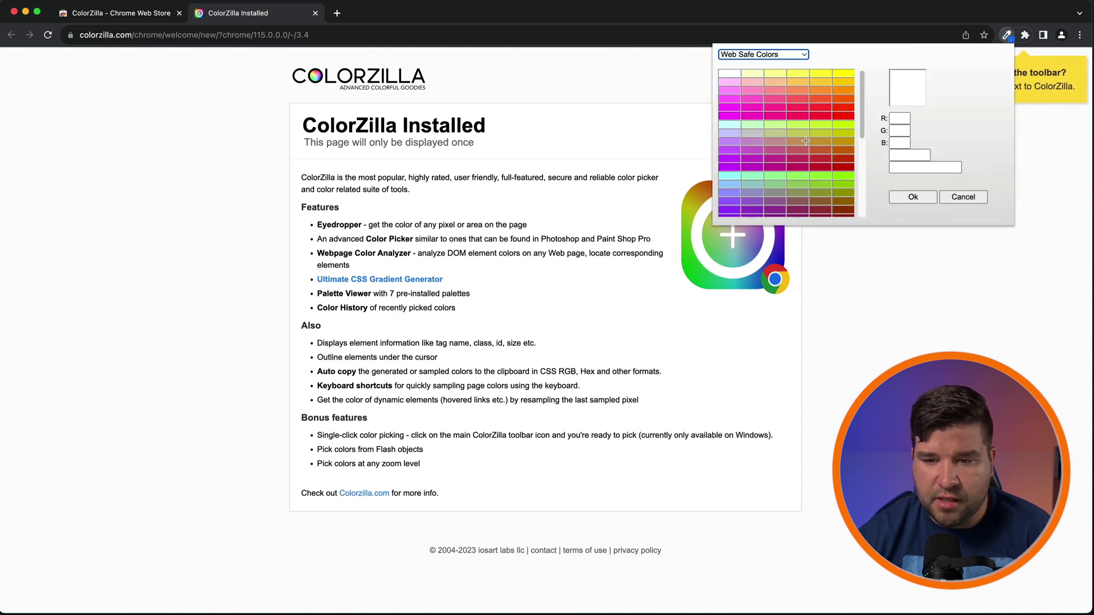
{"action": "left_click", "coordinate": [801, 54]}
{"action": "left_click", "coordinate": [759, 92]}
{"action": "left_click", "coordinate": [764, 54]}
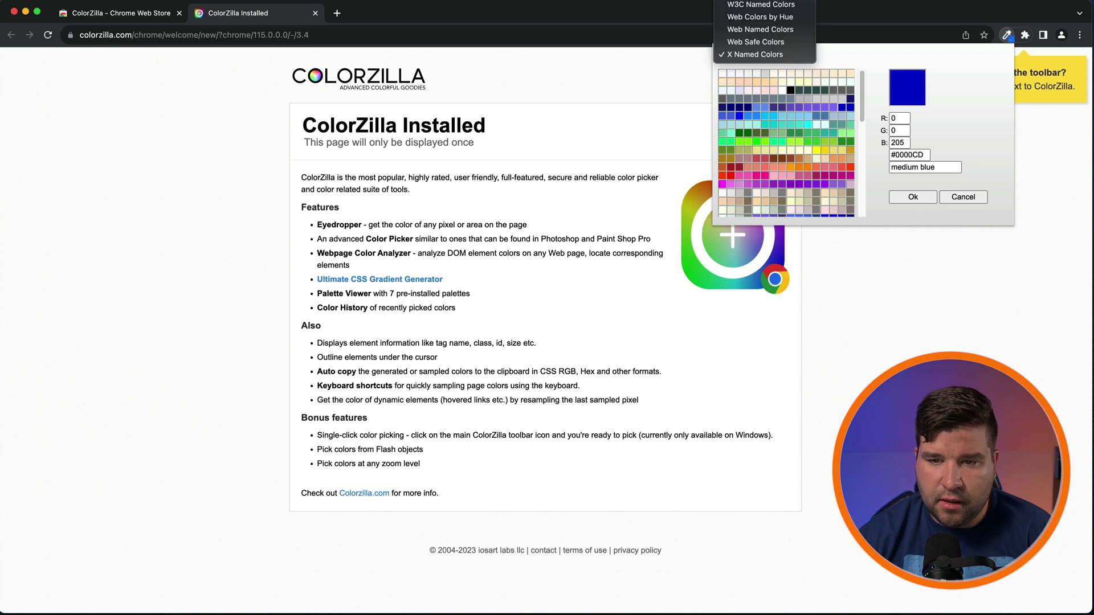
{"action": "left_click", "coordinate": [761, 4]}
{"action": "left_click", "coordinate": [963, 197]}
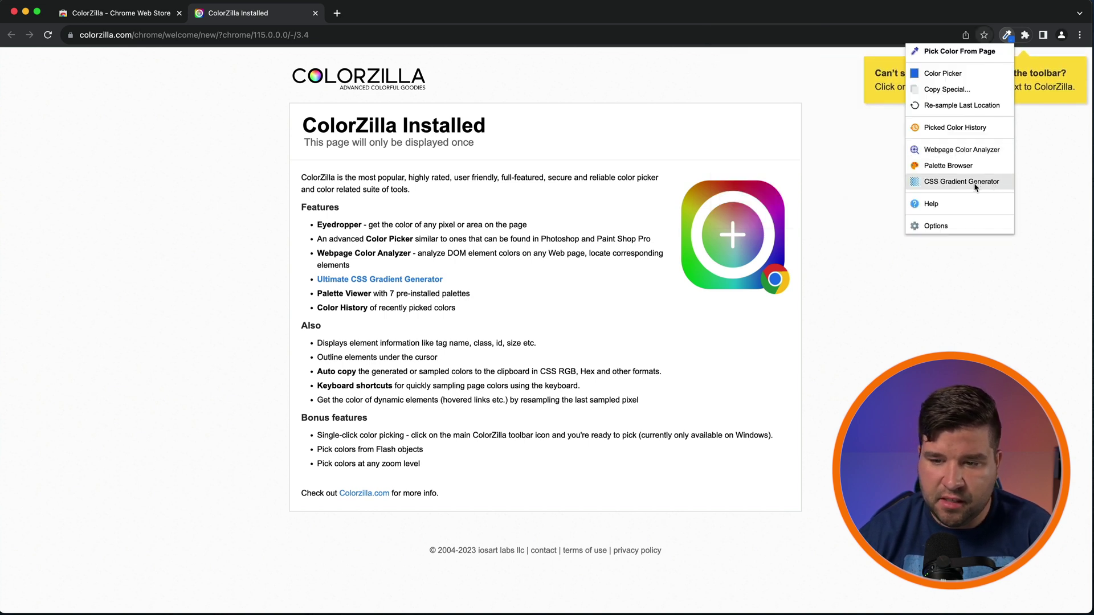
{"action": "left_click", "coordinate": [993, 185]}
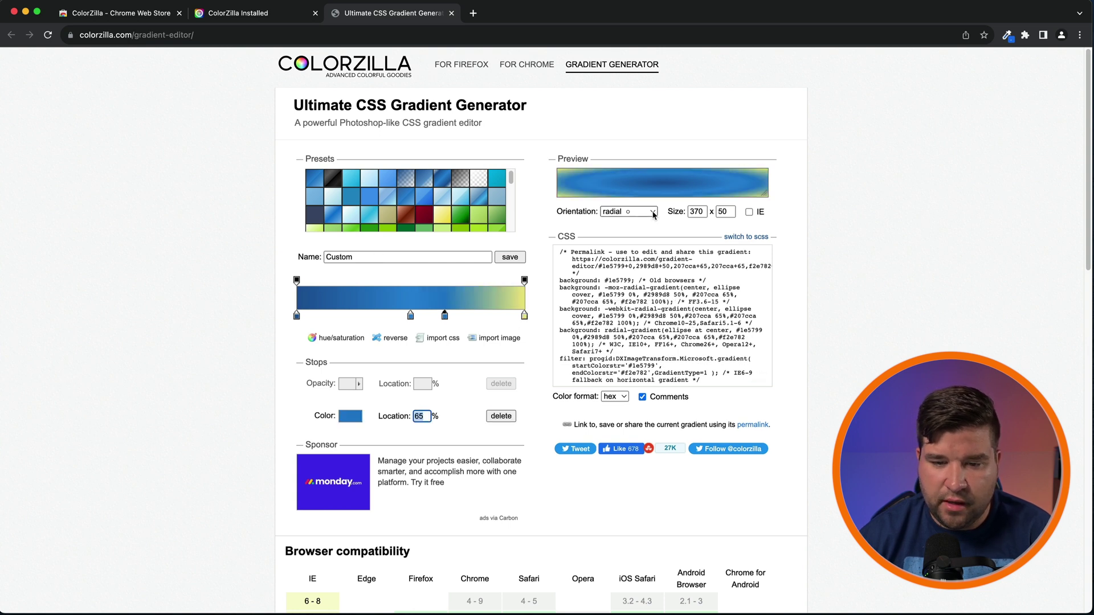
Step: Change the gradient orientation to horizontal and select its code shown as SCSS
{"action": "left_click", "coordinate": [653, 215]}
{"action": "left_click", "coordinate": [621, 159]}
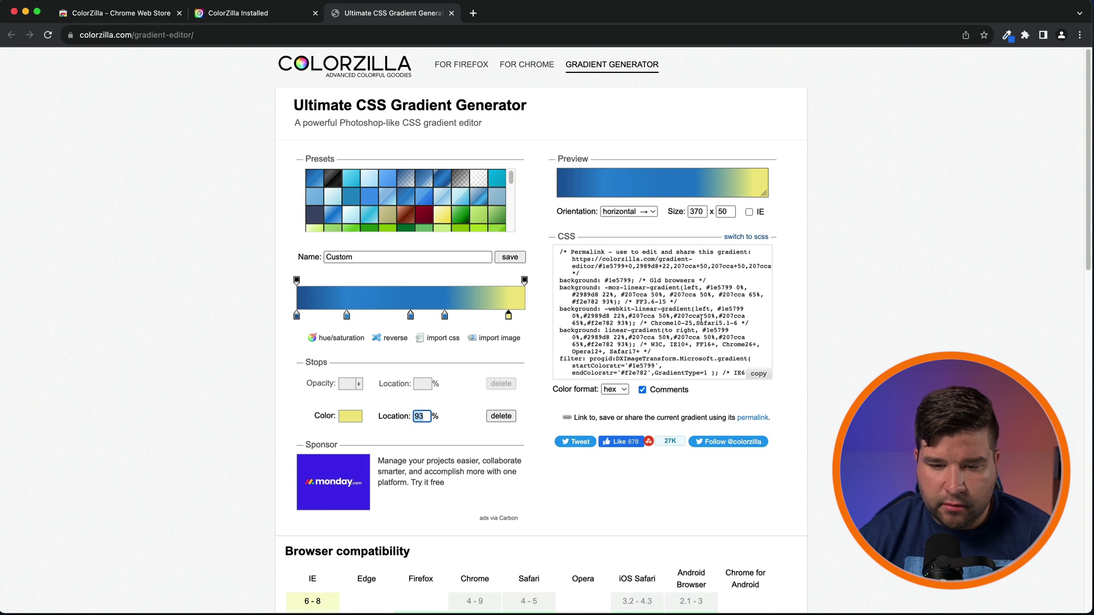
{"action": "left_click_drag", "start_coordinate": [561, 253], "coordinate": [706, 334]}
{"action": "left_click", "coordinate": [699, 321]}
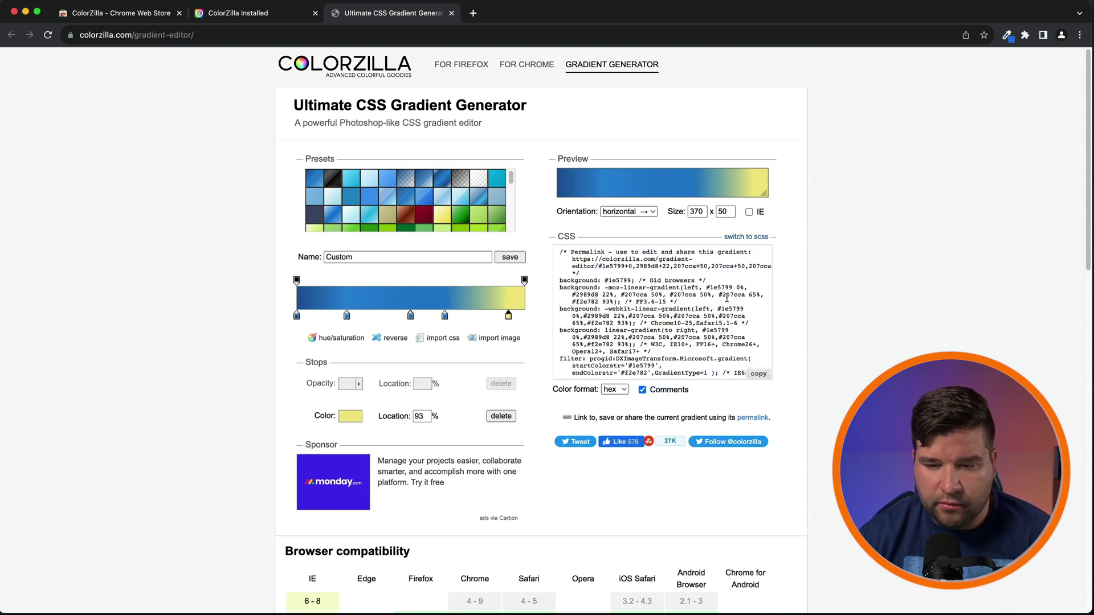
{"action": "scroll", "coordinate": [758, 243], "scroll_direction": "down", "scroll_amount": 1}
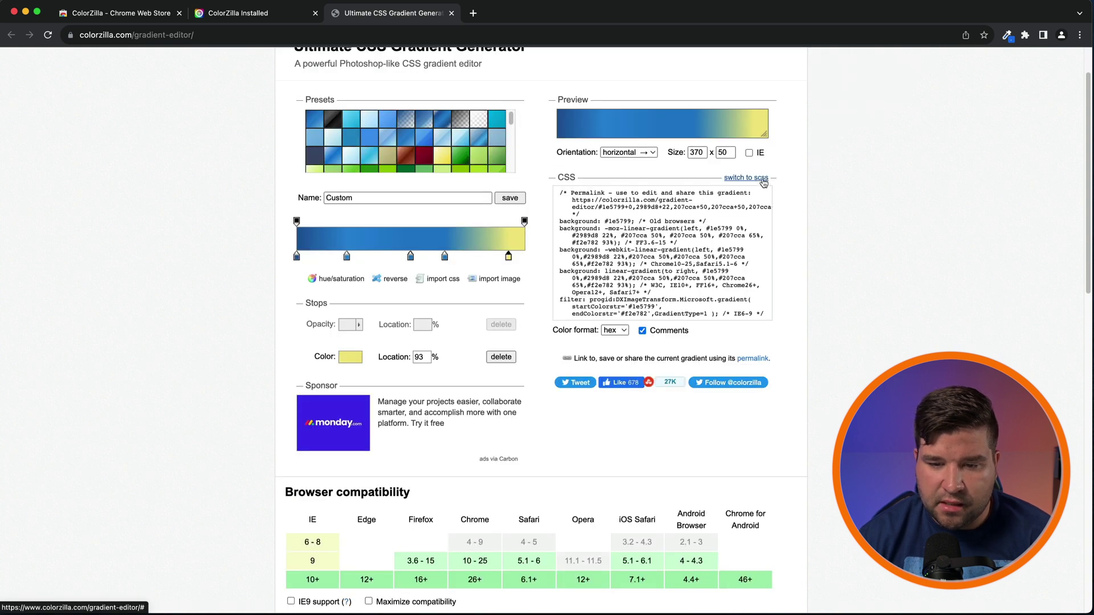
{"action": "left_click", "coordinate": [763, 179]}
{"action": "left_click", "coordinate": [642, 217]}
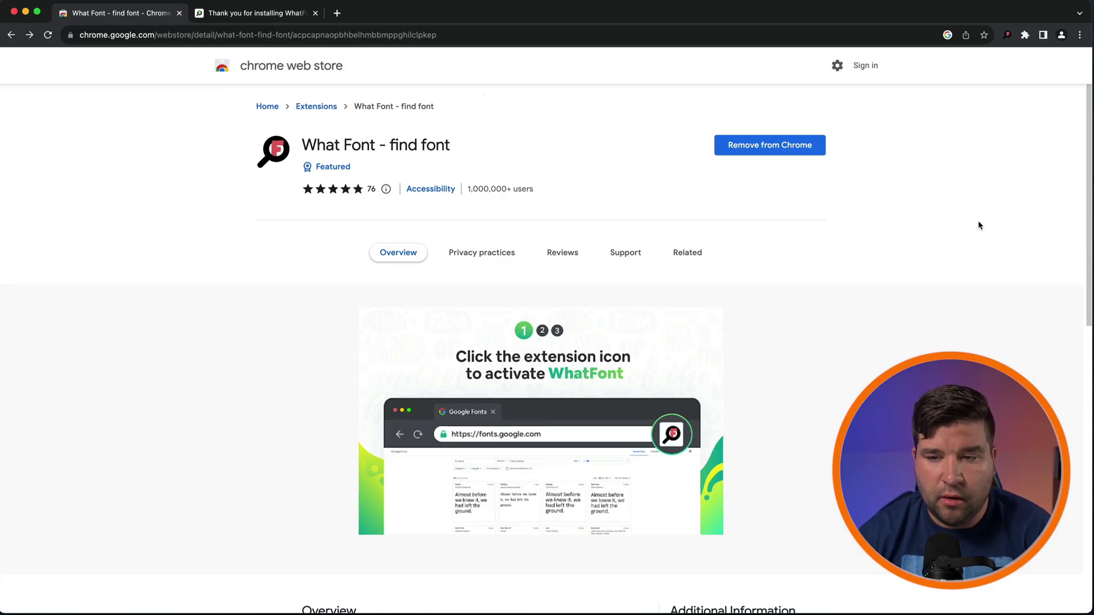
Step: Turn on WhatFont and show font details for the welcome headline and about.google's Google Sans 400 text
{"action": "left_click", "coordinate": [284, 18]}
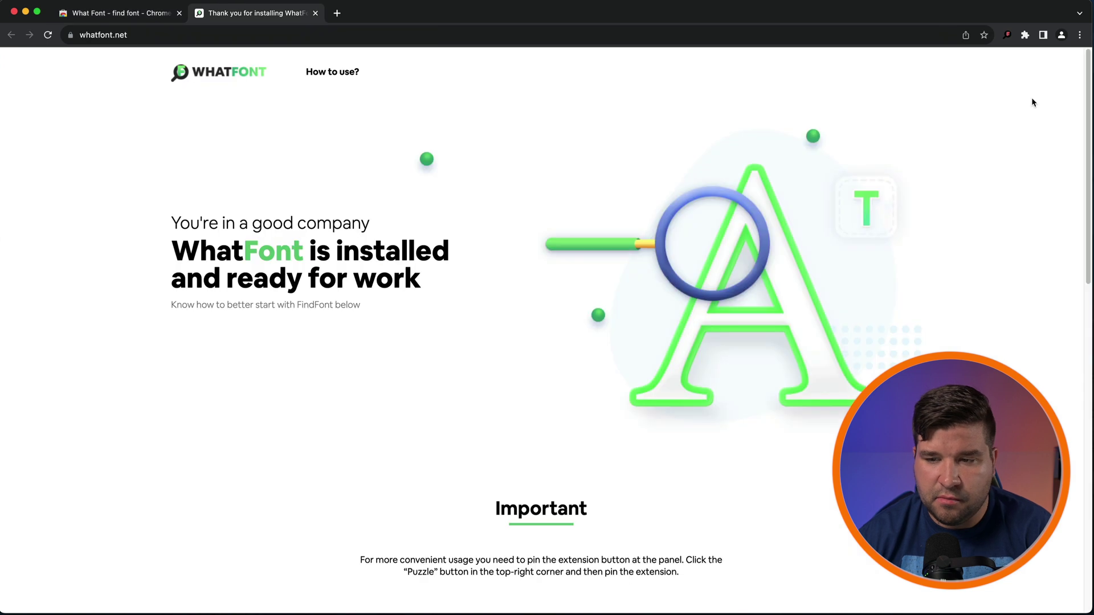
{"action": "left_click", "coordinate": [1008, 36]}
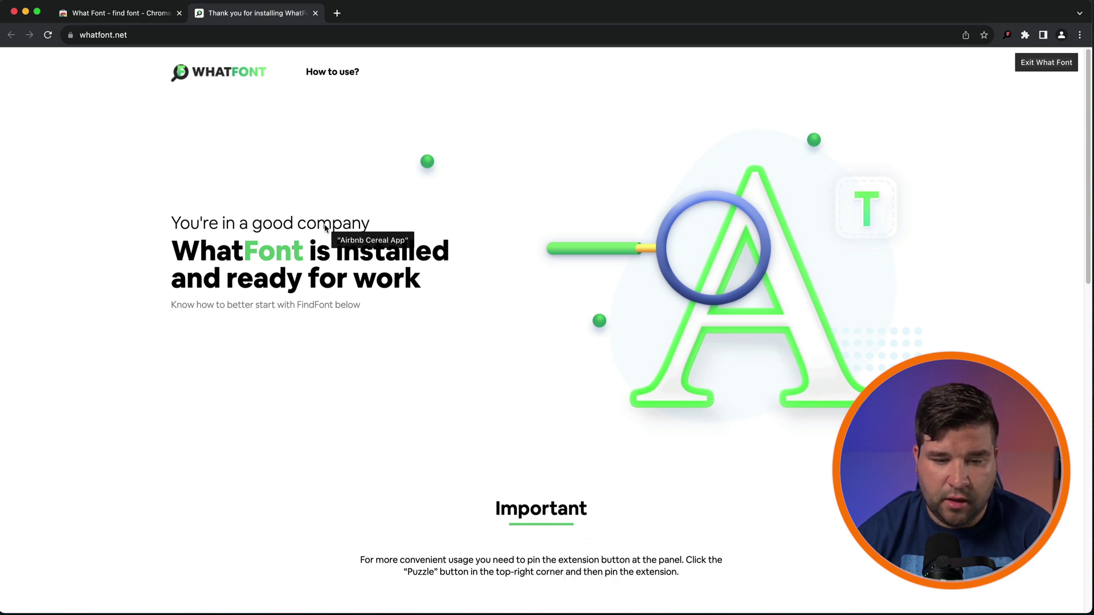
{"action": "left_click", "coordinate": [335, 251]}
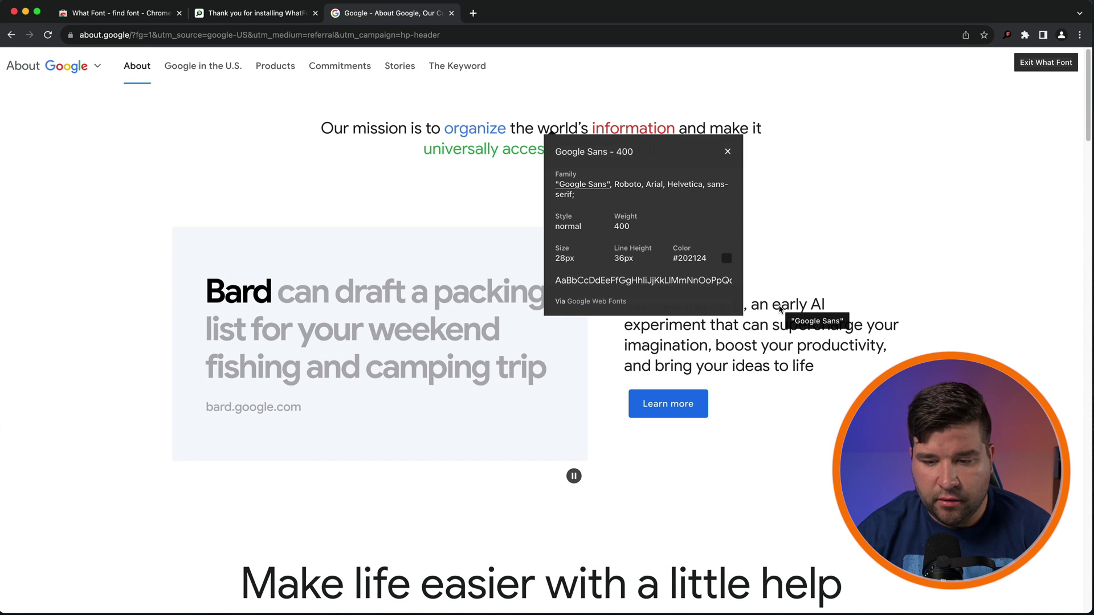
{"action": "left_click", "coordinate": [791, 313]}
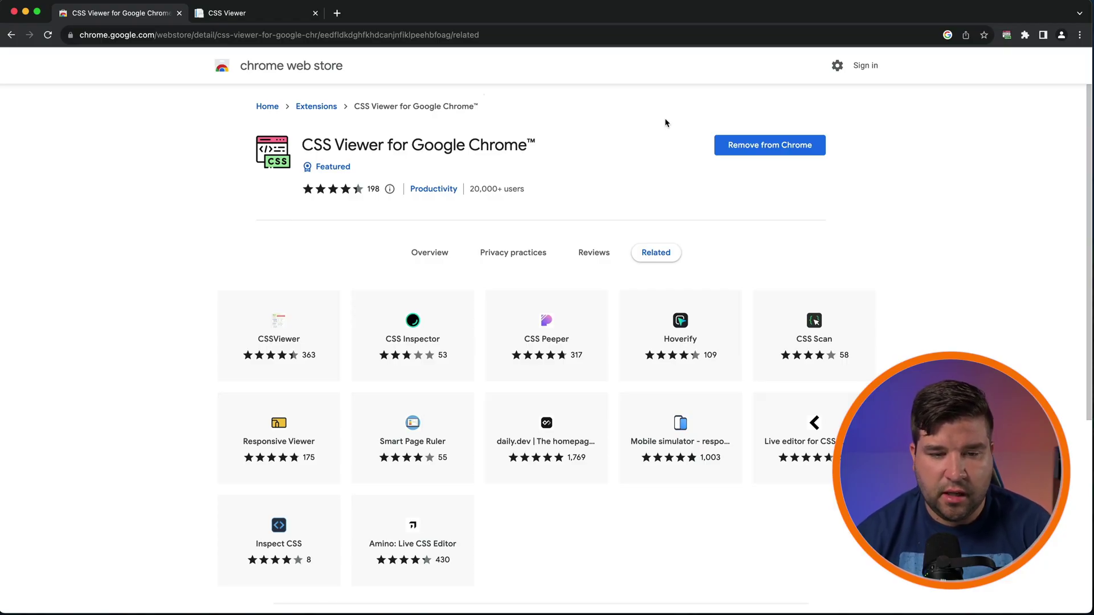
Step: Switch to the CSS Viewer welcome page tab
{"action": "left_click", "coordinate": [279, 14]}
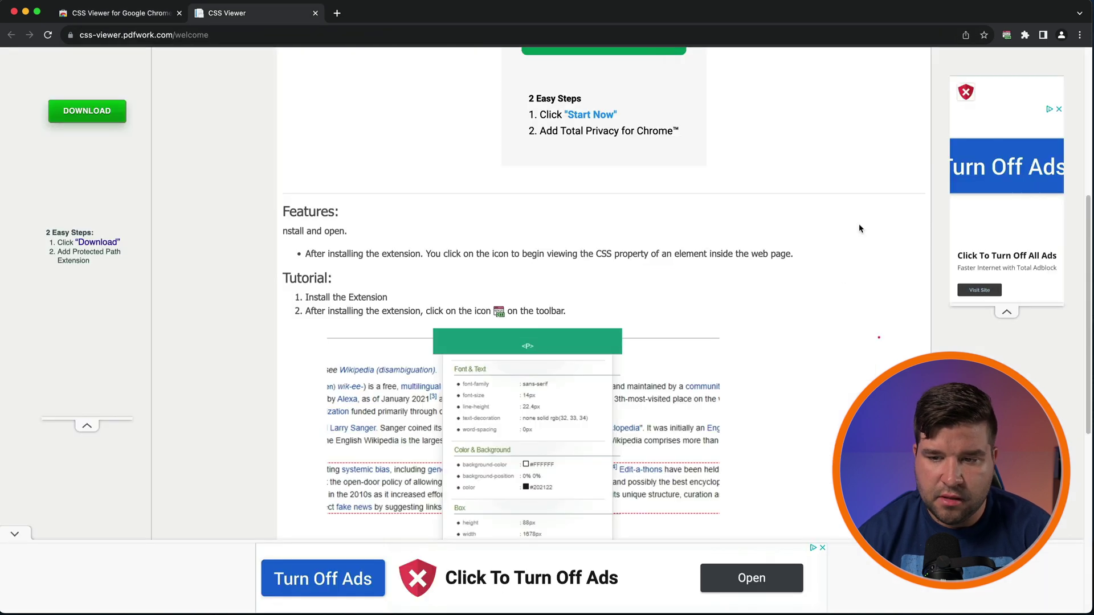
Step: Start CSS Viewer and freeze its style panel on the first Features bullet line
{"action": "left_click", "coordinate": [1008, 38]}
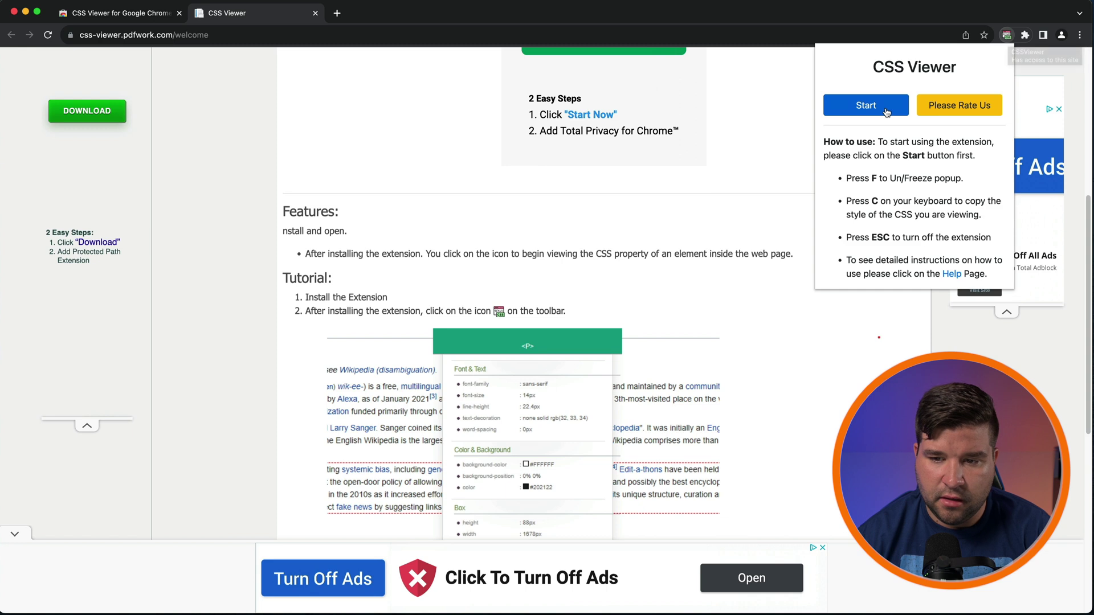
{"action": "left_click", "coordinate": [886, 111]}
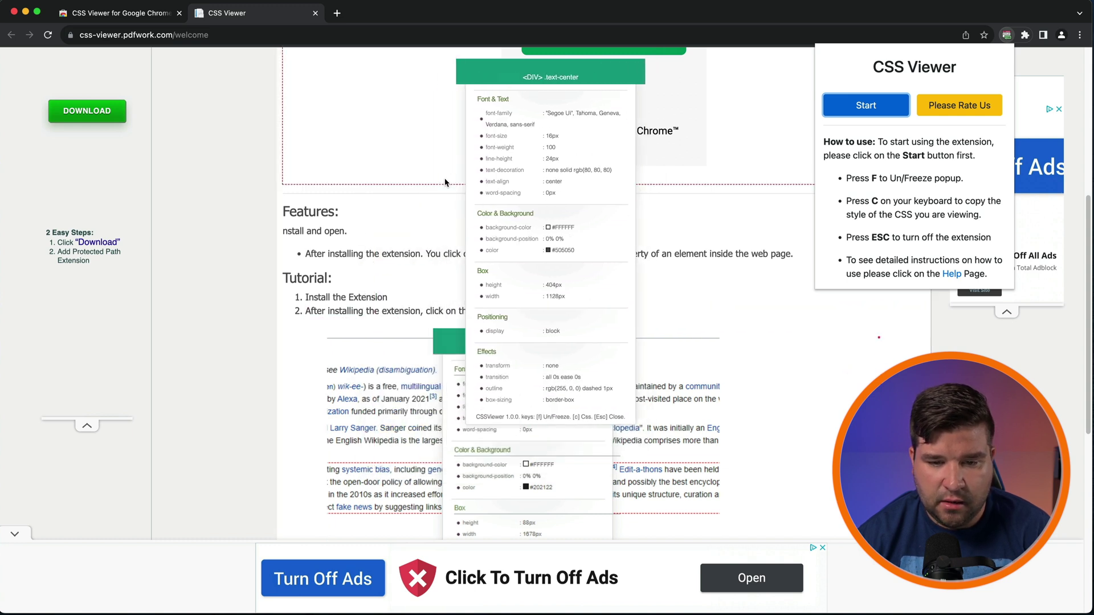
{"action": "left_click", "coordinate": [477, 253]}
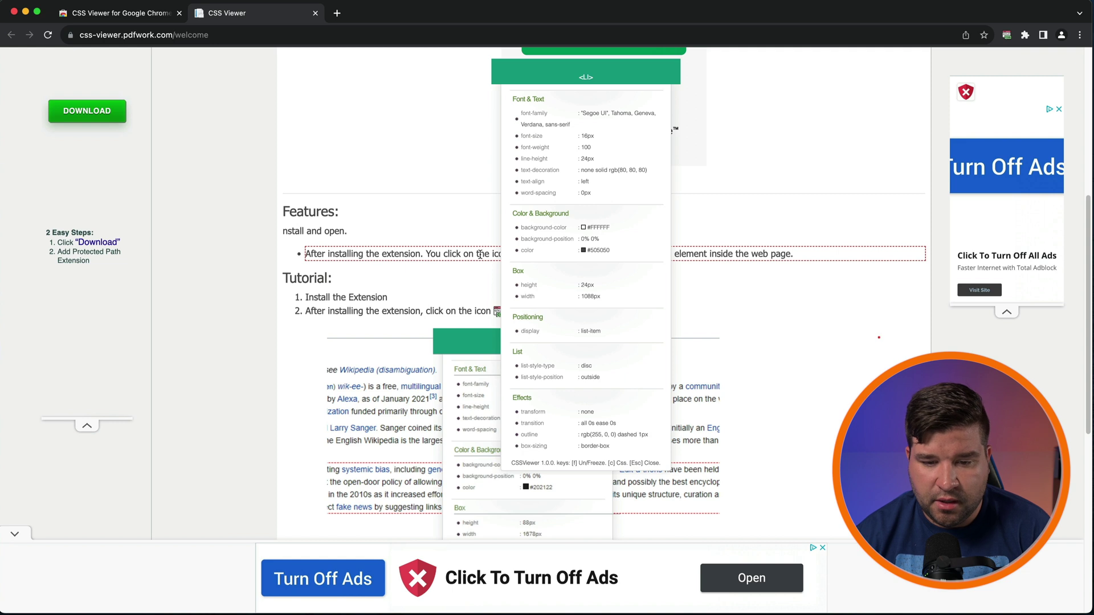
{"action": "key", "text": "f"}
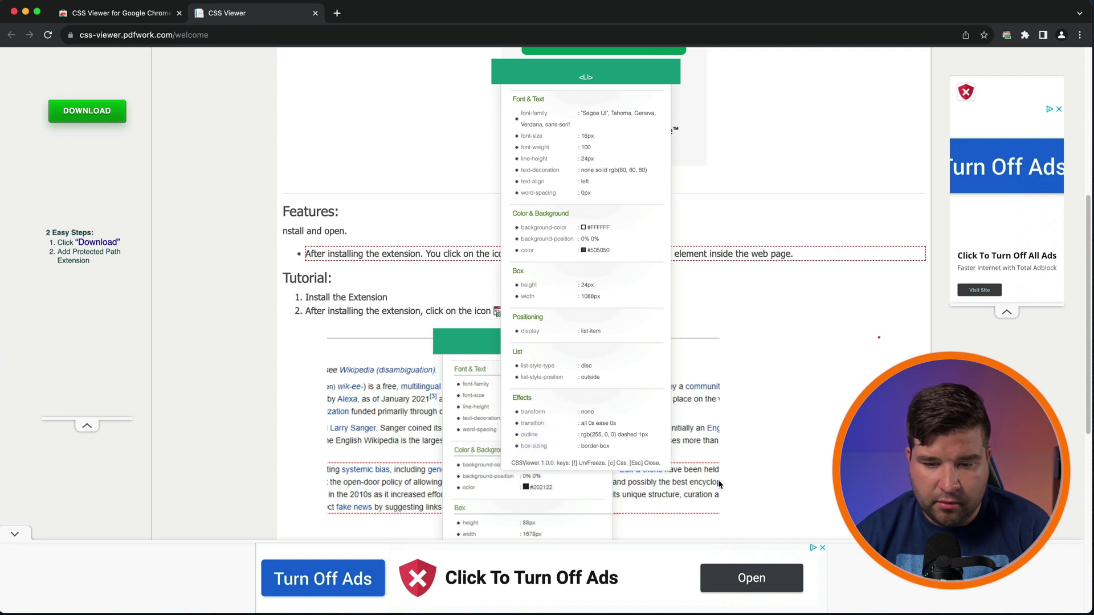
Step: Copy the bullet line's CSS code from CSS Viewer's prompt, then close the prompt
{"action": "scroll", "coordinate": [604, 381], "scroll_direction": "up", "scroll_amount": 1}
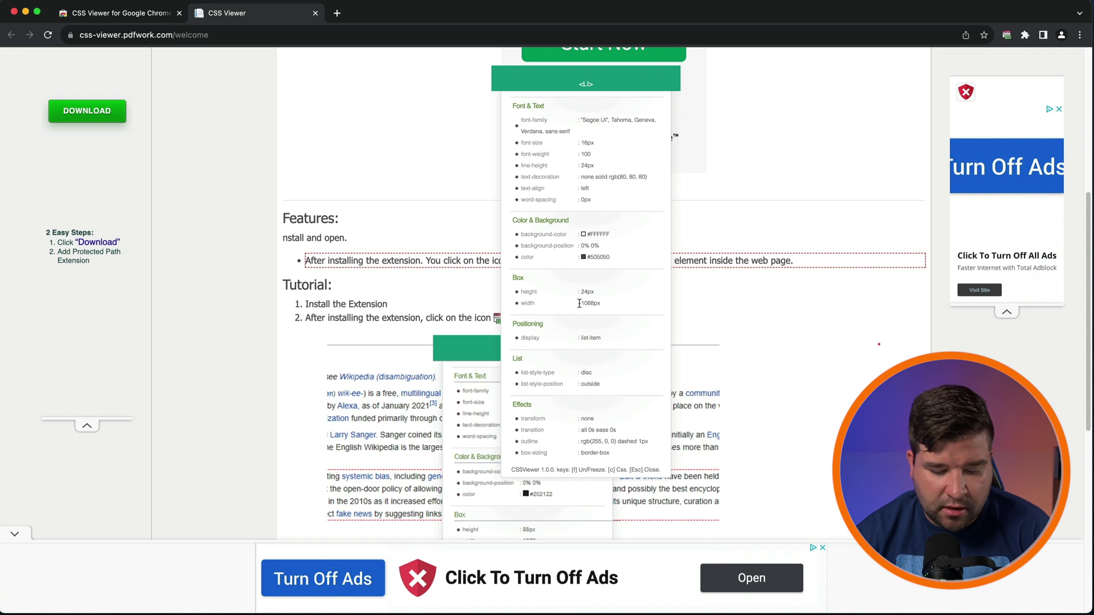
{"action": "key", "text": "c"}
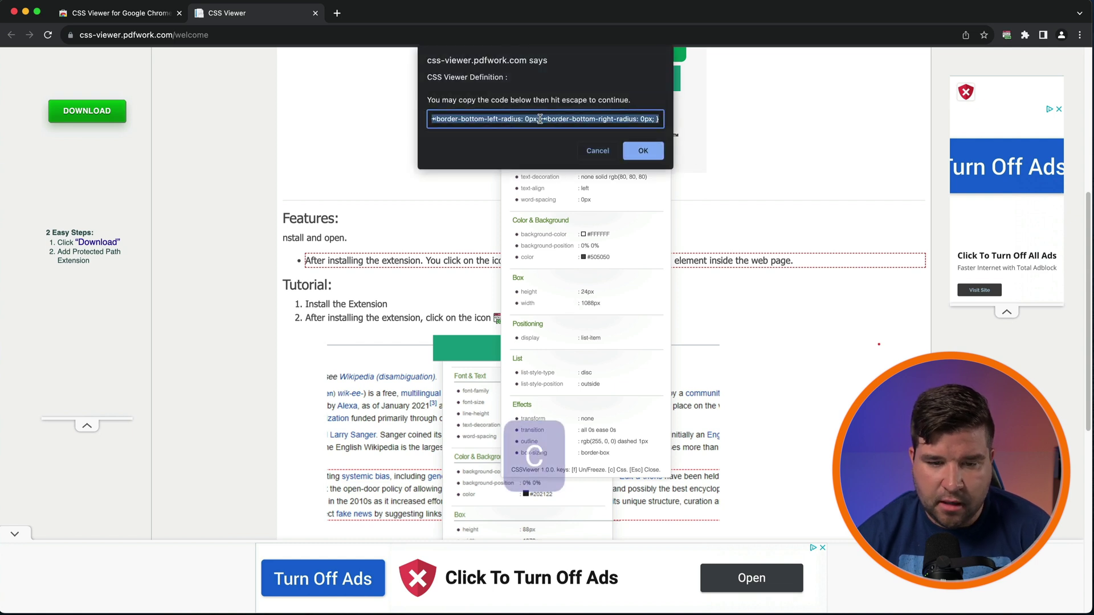
{"action": "key", "text": "super+c"}
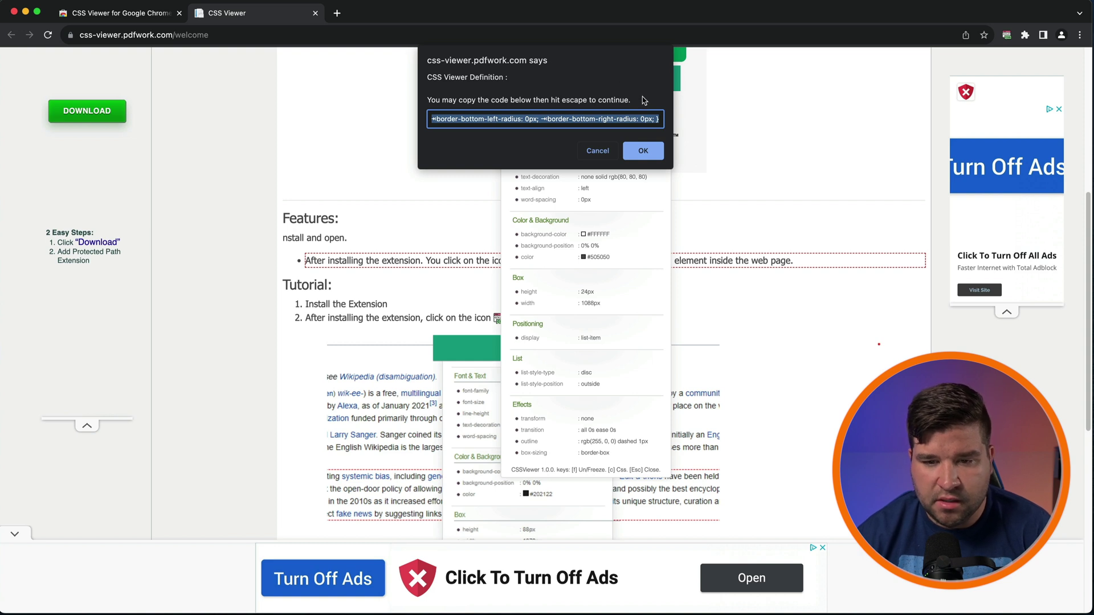
{"action": "key", "text": "Escape"}
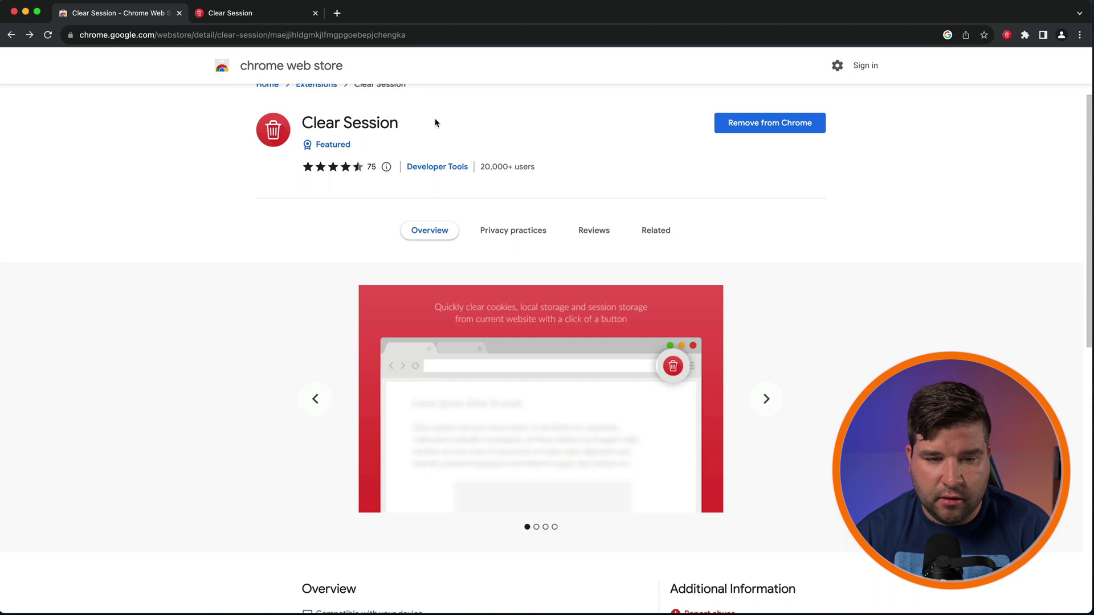
Step: Clear the store page's cookies and session storage with the Clear Session toolbar icon
{"action": "left_click", "coordinate": [1007, 36]}
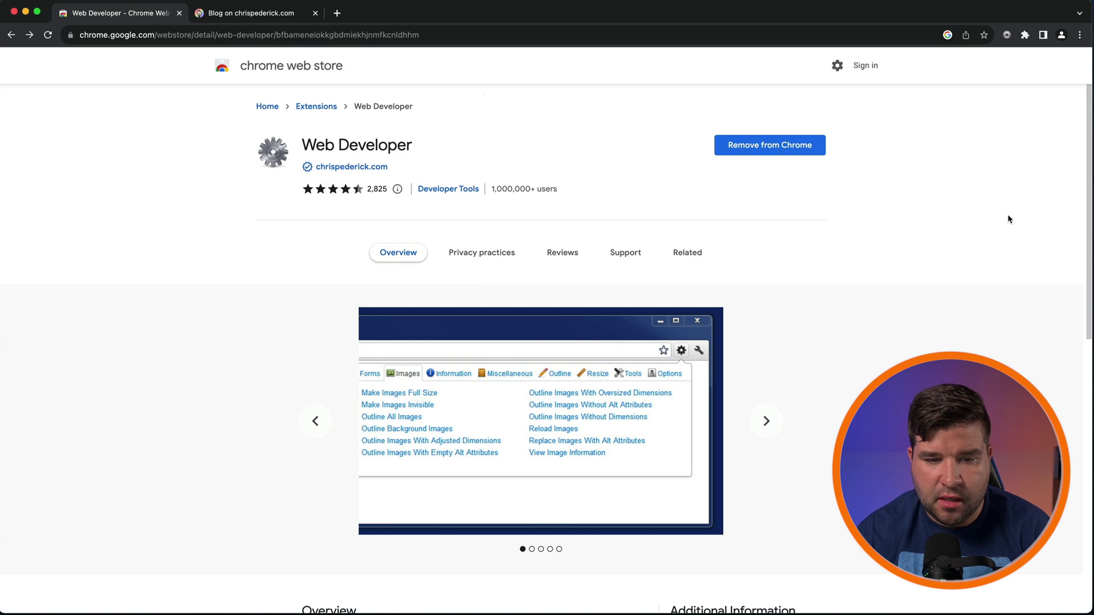
Step: Bring up the Web Developer tools, then move to the chrispederick.com blog tab
{"action": "left_click", "coordinate": [1007, 34]}
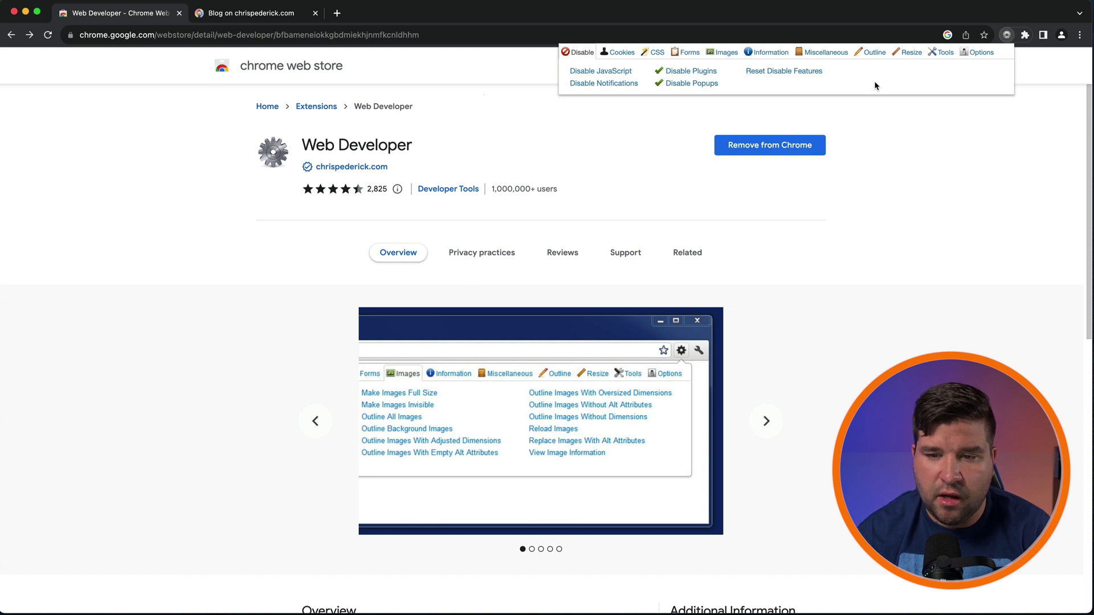
{"action": "key", "text": "ctrl+Tab"}
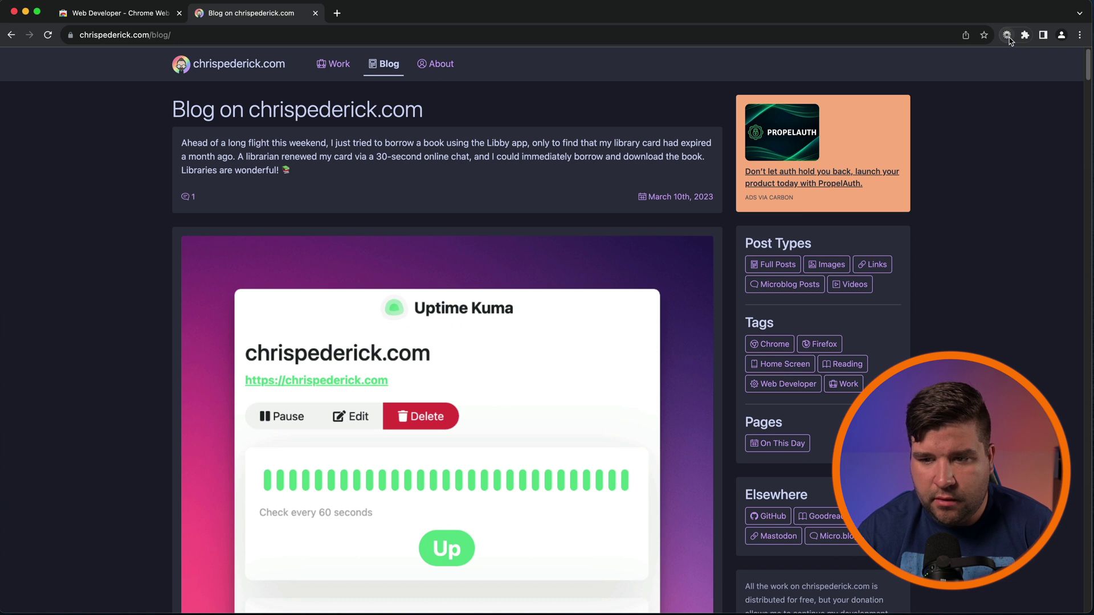
Step: Open Web Developer on the blog and browse its Cookies, CSS, Forms and Images commands
{"action": "left_click", "coordinate": [1007, 36]}
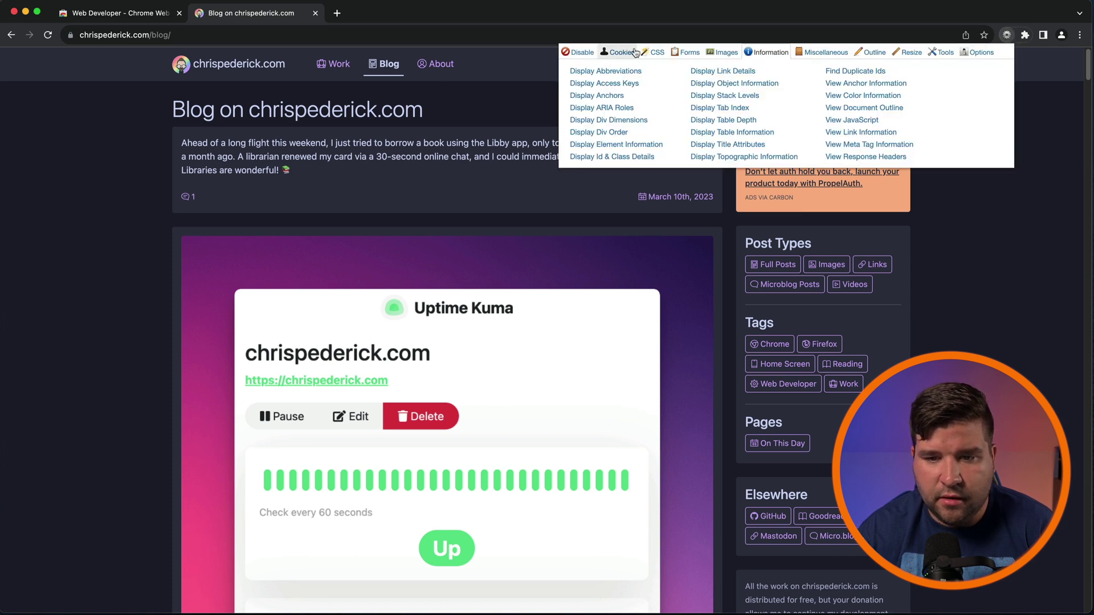
{"action": "left_click", "coordinate": [627, 53]}
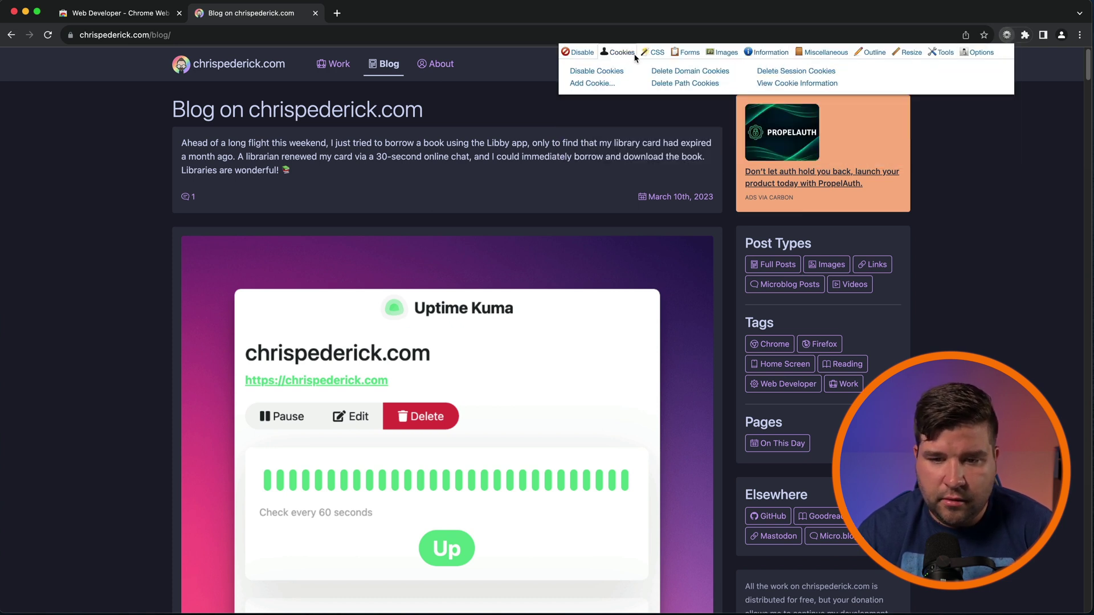
{"action": "left_click", "coordinate": [655, 55]}
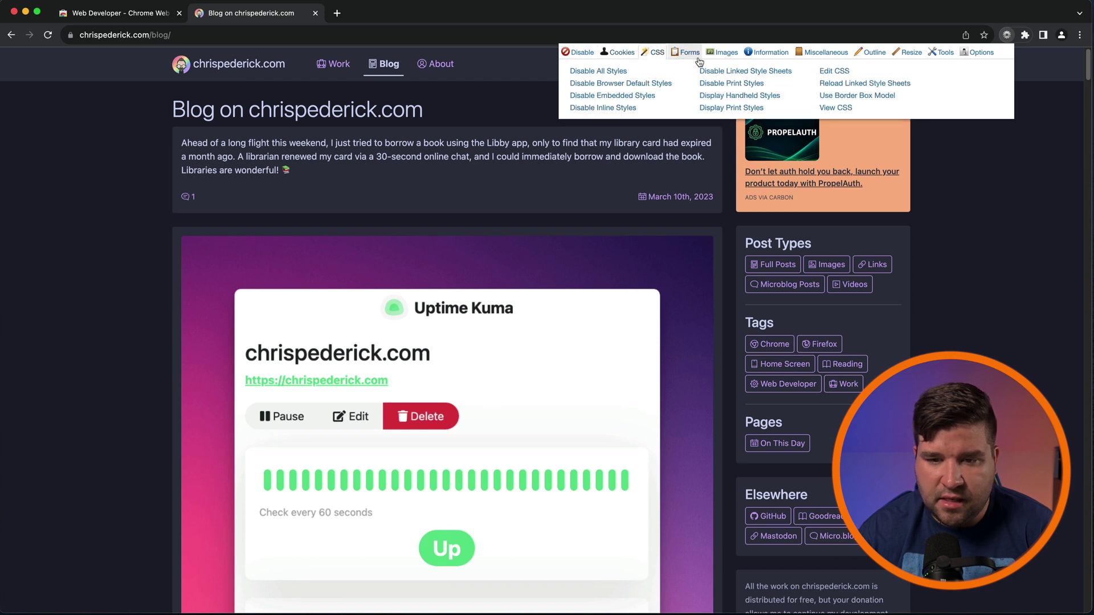
{"action": "left_click", "coordinate": [690, 53]}
{"action": "left_click", "coordinate": [722, 53]}
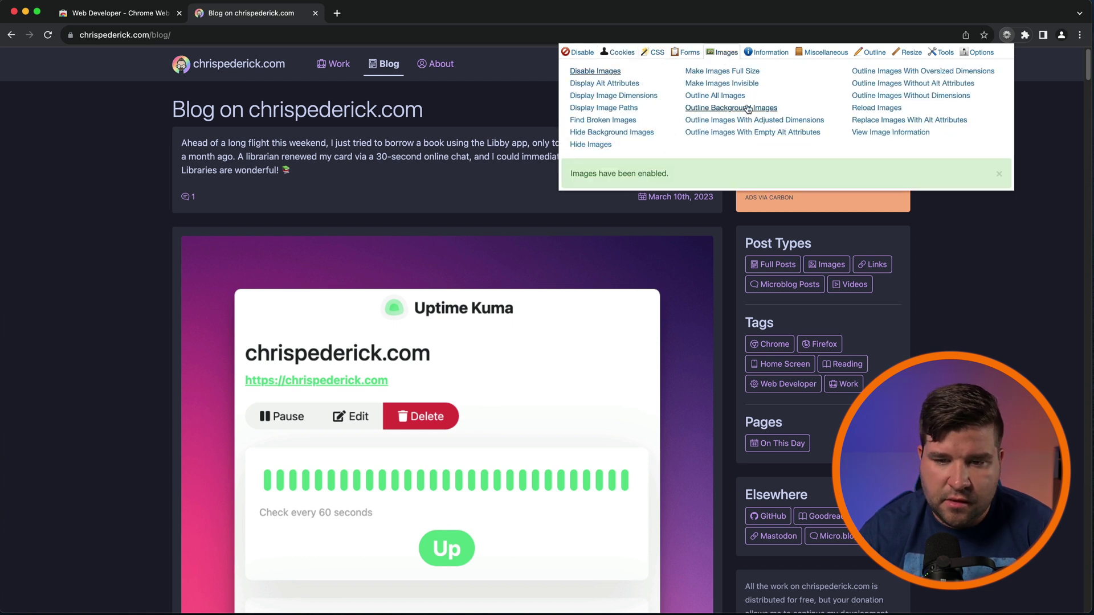
Step: Outline all images and remove the outlines, then hide the images and restore them
{"action": "left_click", "coordinate": [734, 97]}
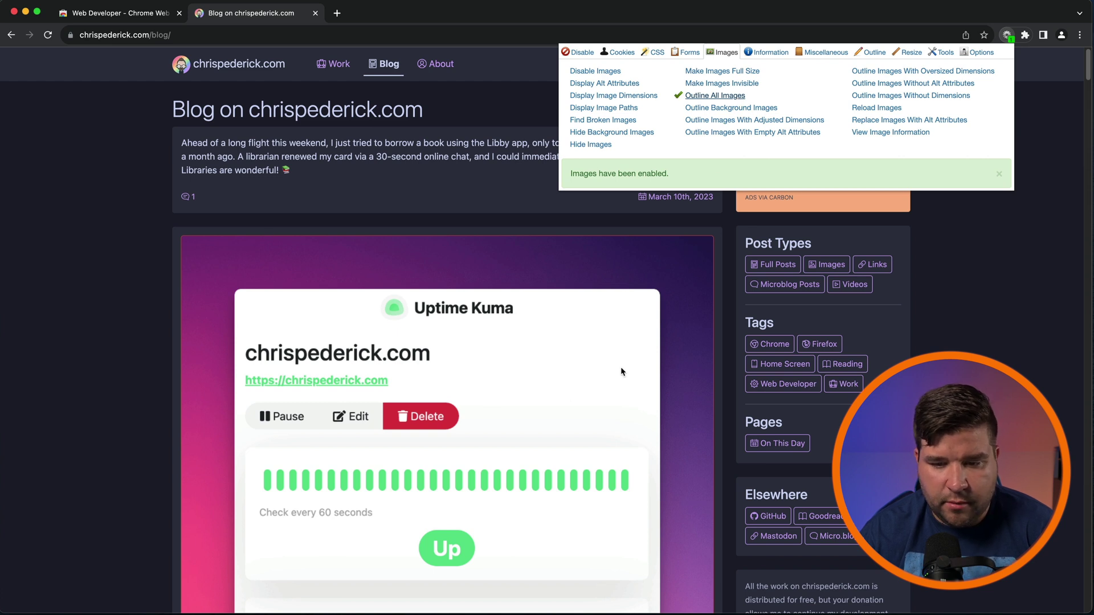
{"action": "left_click", "coordinate": [735, 95]}
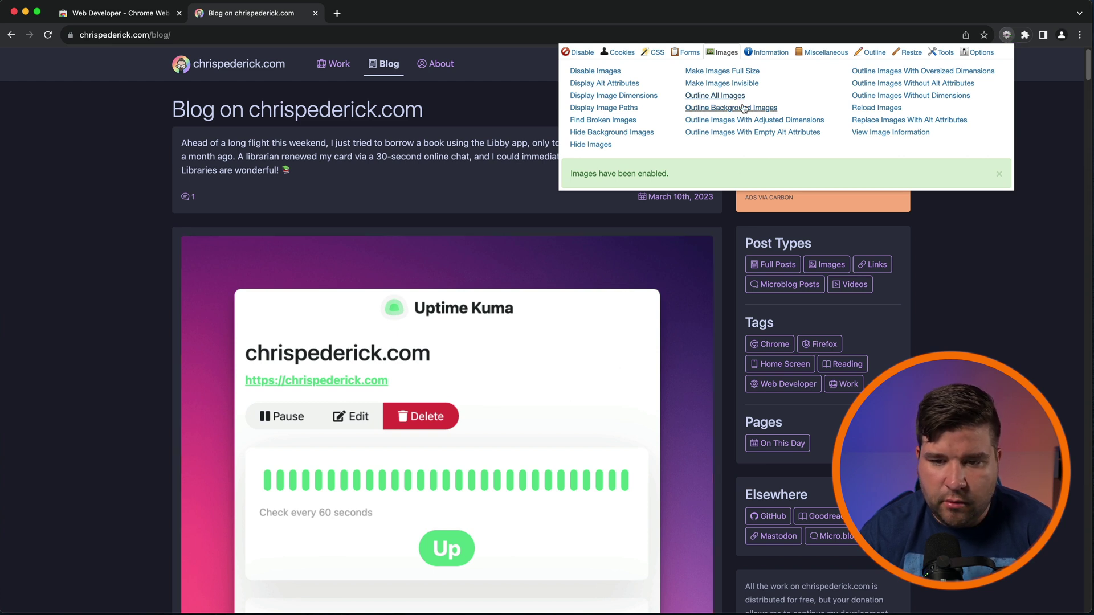
{"action": "left_click", "coordinate": [593, 144]}
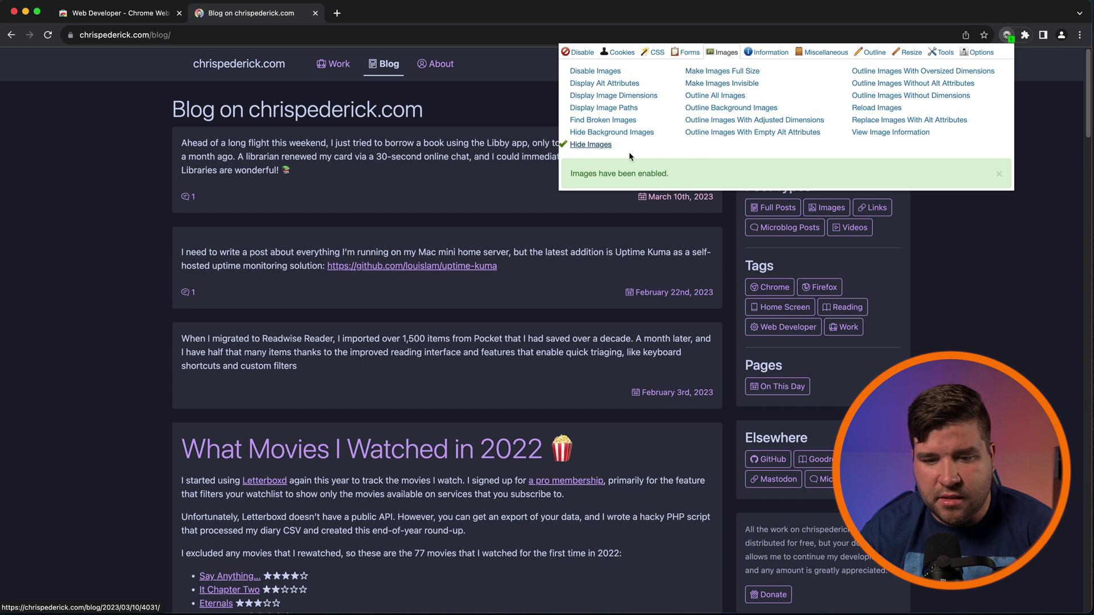
{"action": "left_click", "coordinate": [601, 147]}
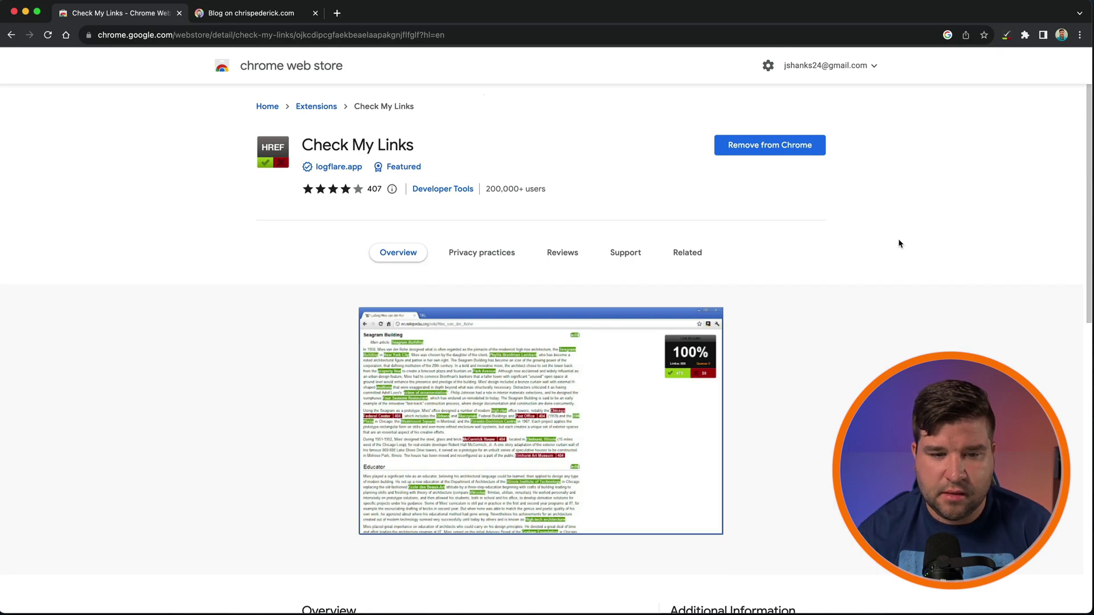
Step: On the blog tab, run Check My Links (174 valid, 16 redirects, 0 invalid) and open the Console
{"action": "key", "text": "ctrl+Tab"}
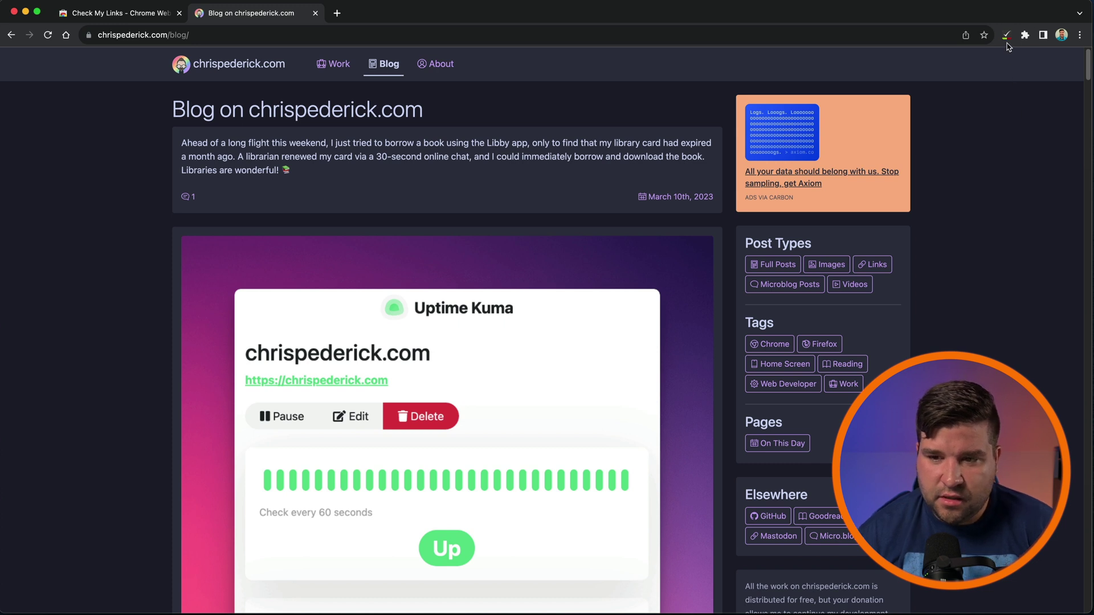
{"action": "left_click", "coordinate": [1007, 36]}
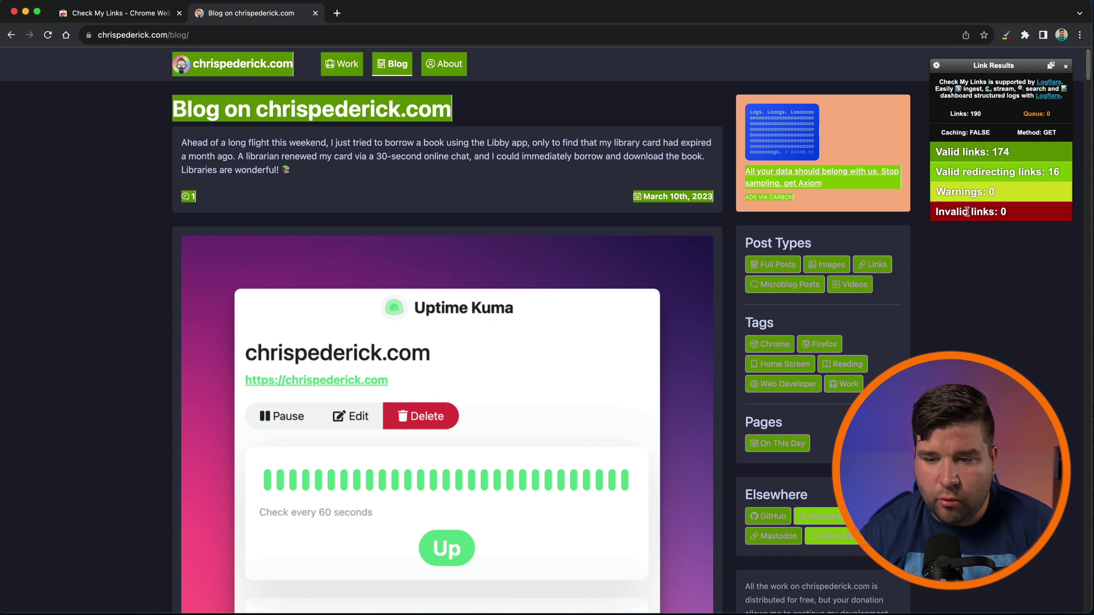
{"action": "scroll", "coordinate": [829, 399], "scroll_direction": "down", "scroll_amount": 10}
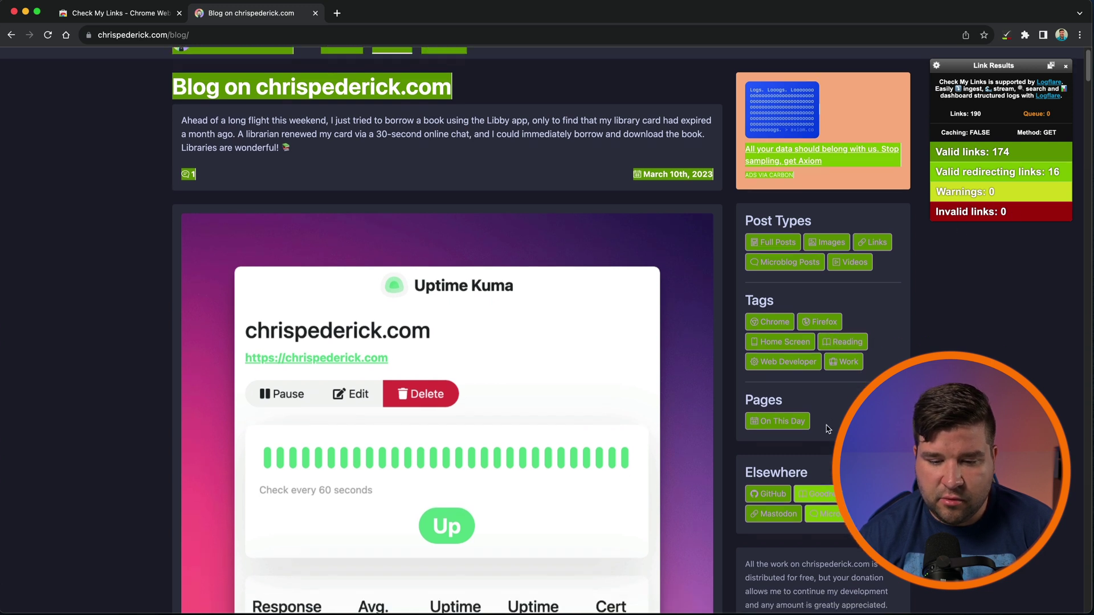
{"action": "scroll", "coordinate": [829, 428], "scroll_direction": "up", "scroll_amount": 10}
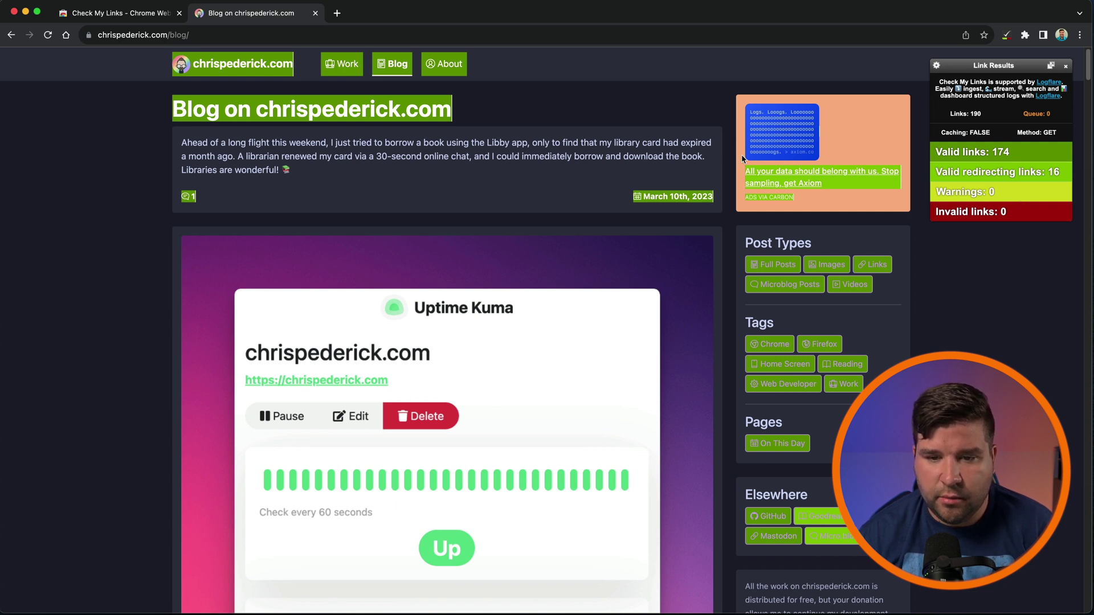
{"action": "key", "text": "super+alt+j"}
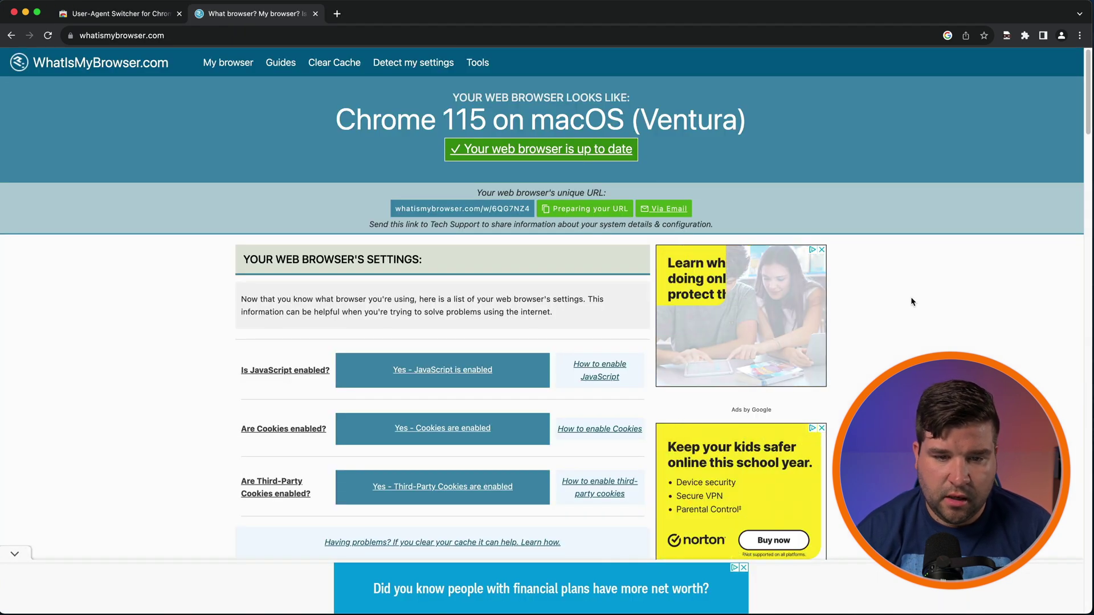
Step: Set User-Agent Switcher to Mac Firefox 33 and reload WhatIsMyBrowser to confirm it reports Firefox 33
{"action": "left_click", "coordinate": [1008, 37]}
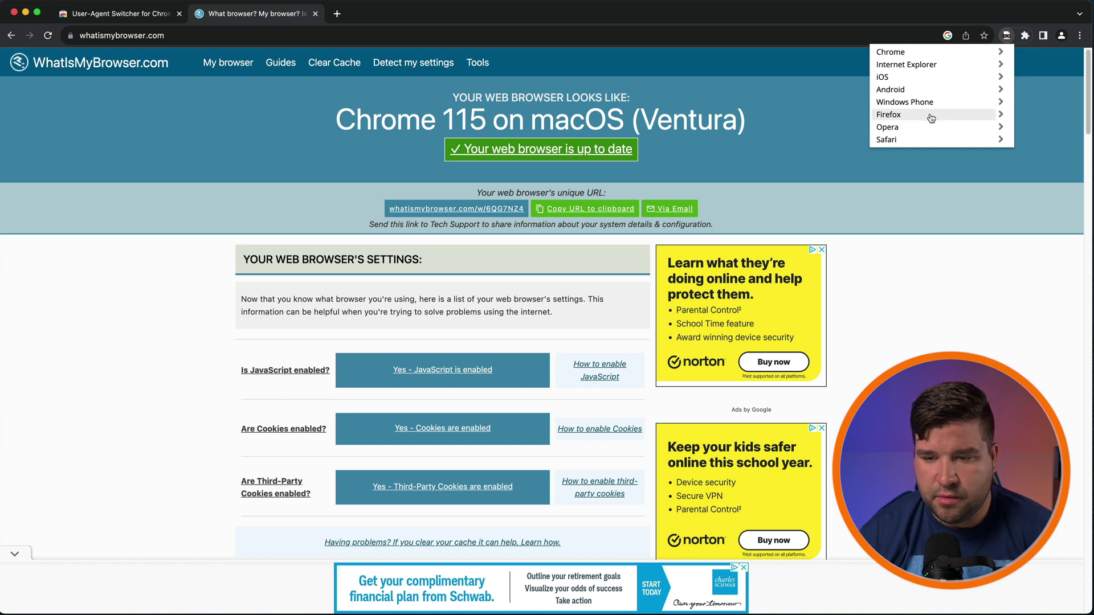
{"action": "left_click", "coordinate": [938, 120]}
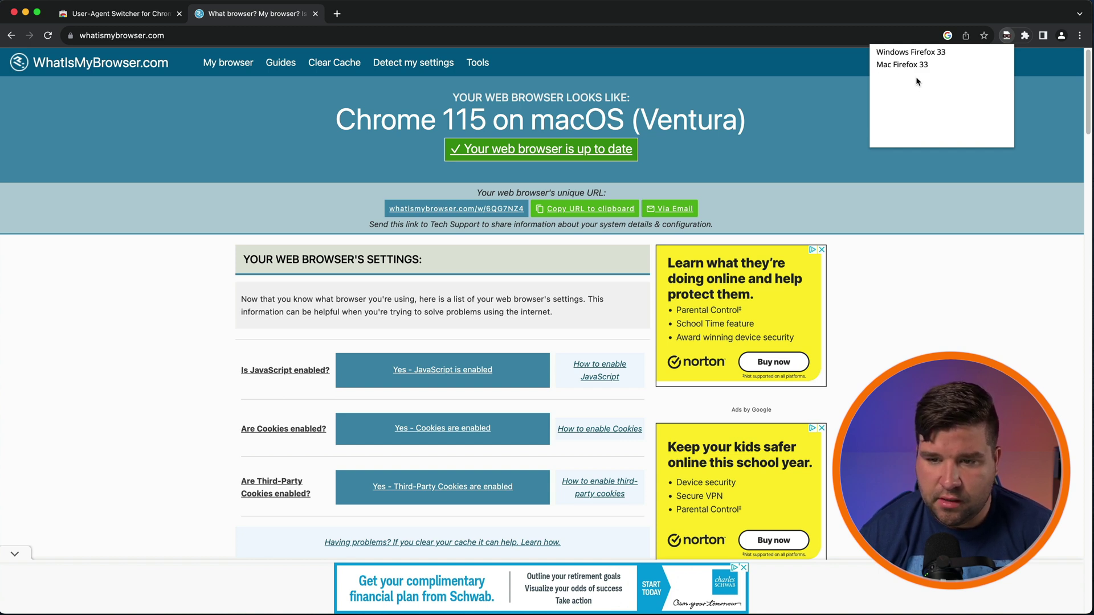
{"action": "left_click", "coordinate": [912, 65]}
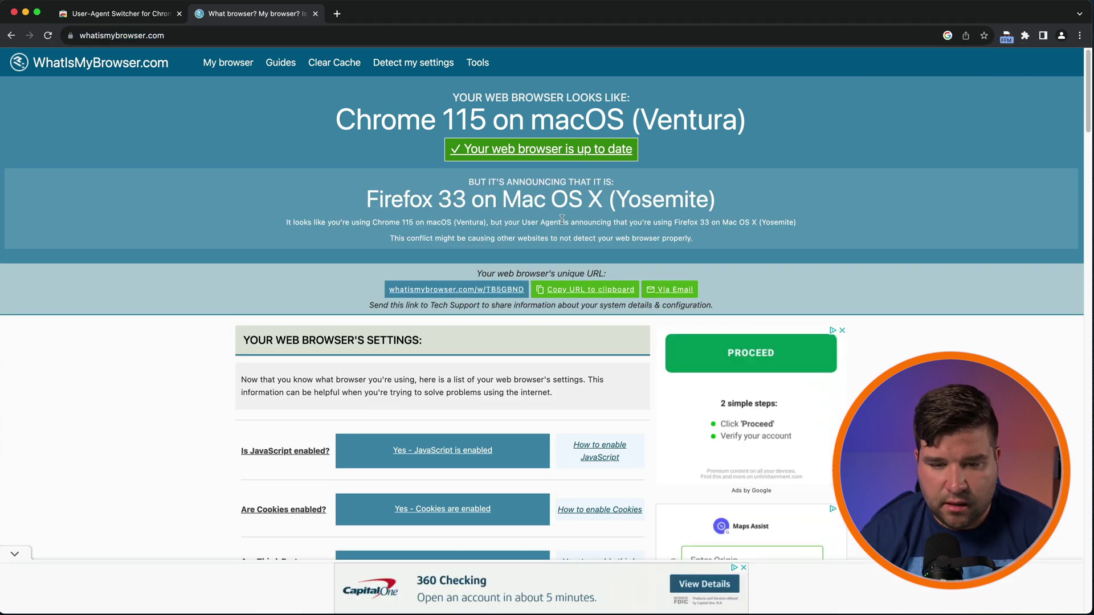
{"action": "left_click_drag", "start_coordinate": [367, 201], "coordinate": [586, 207]}
{"action": "key", "text": "super+r"}
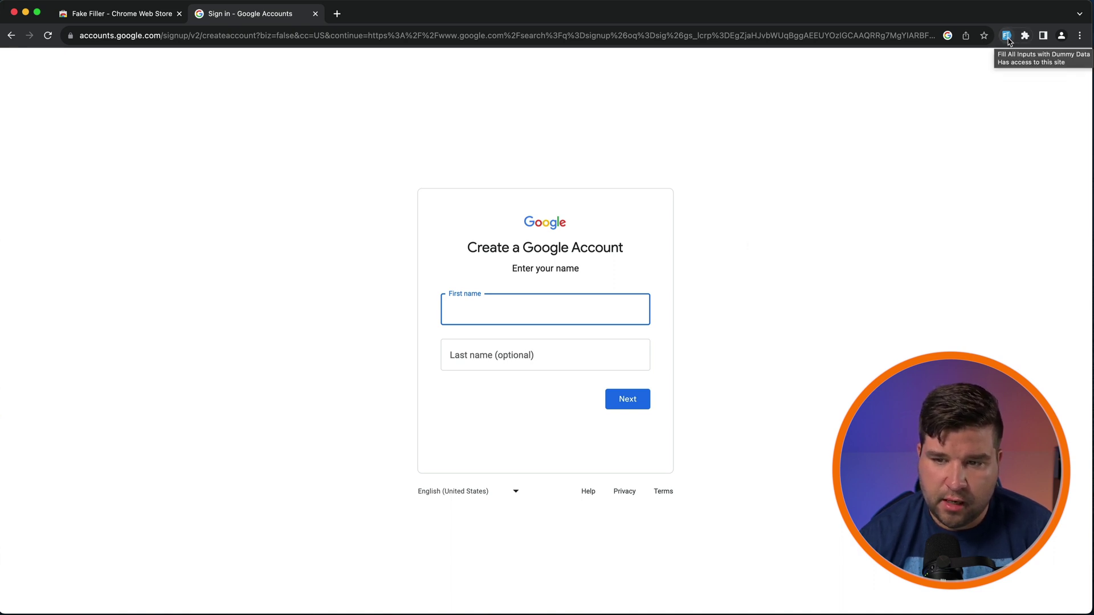
Step: Run Fake Filler four times to put fresh random first and last names in the sign-up form
{"action": "left_click", "coordinate": [1006, 36]}
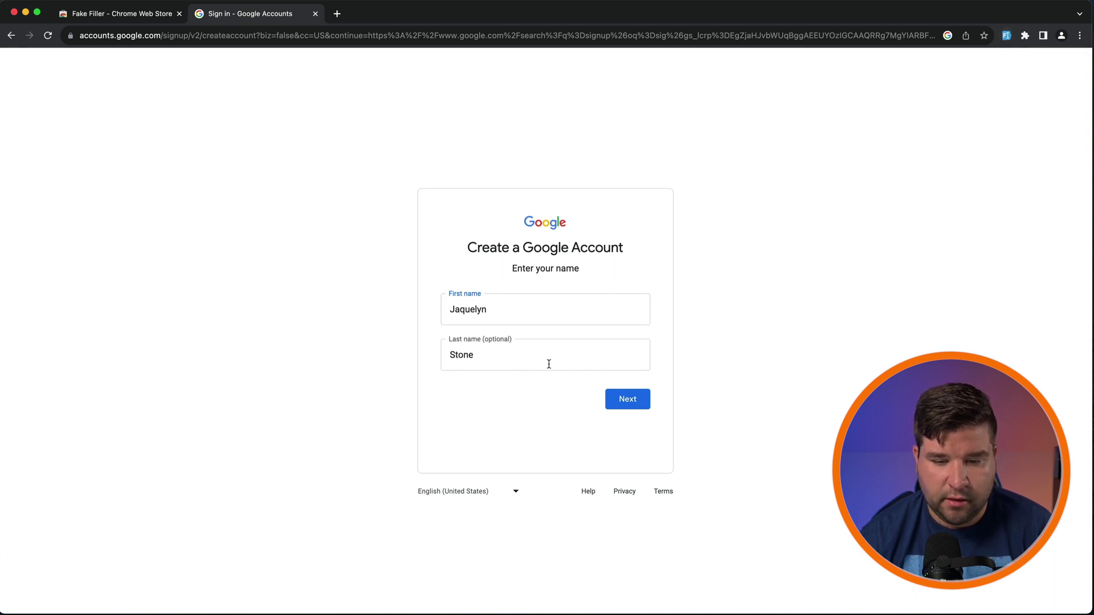
{"action": "left_click", "coordinate": [1007, 36]}
{"action": "left_click", "coordinate": [1007, 37]}
{"action": "left_click", "coordinate": [1006, 36]}
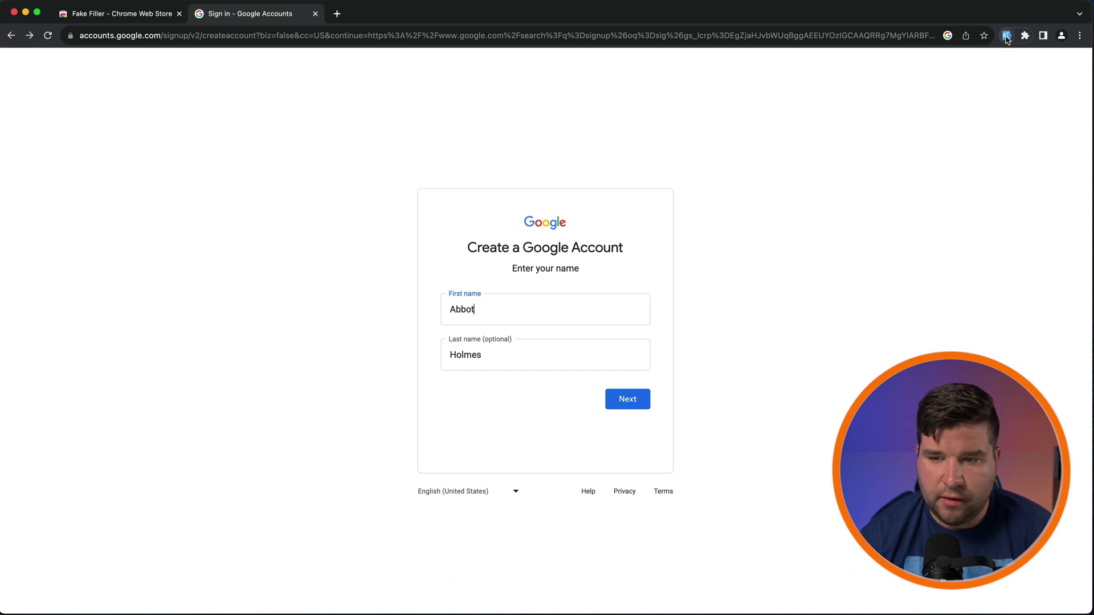
{"action": "right_click", "coordinate": [1007, 37]}
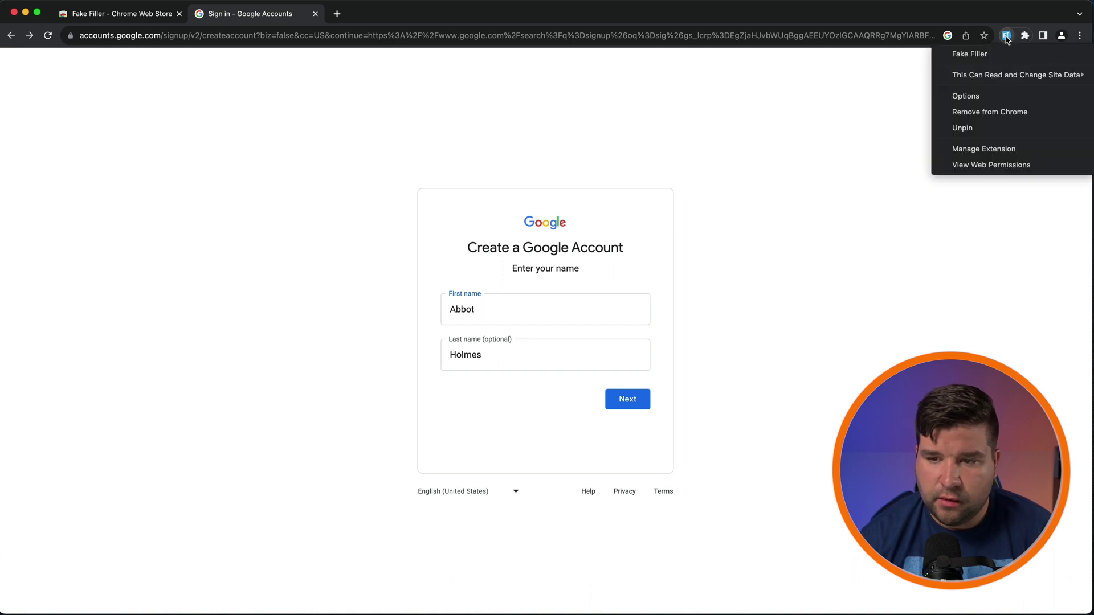
Step: In Fake Filler's Options, inspect the default password and ignored field names, then view Custom Fields
{"action": "left_click", "coordinate": [1009, 98]}
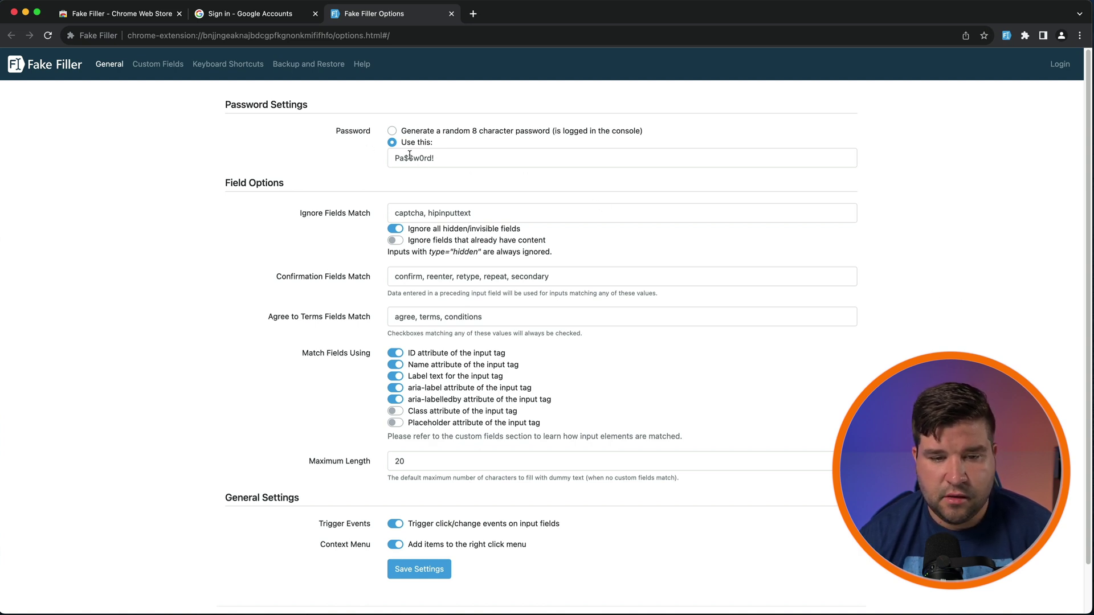
{"action": "left_click_drag", "start_coordinate": [458, 158], "coordinate": [397, 158]}
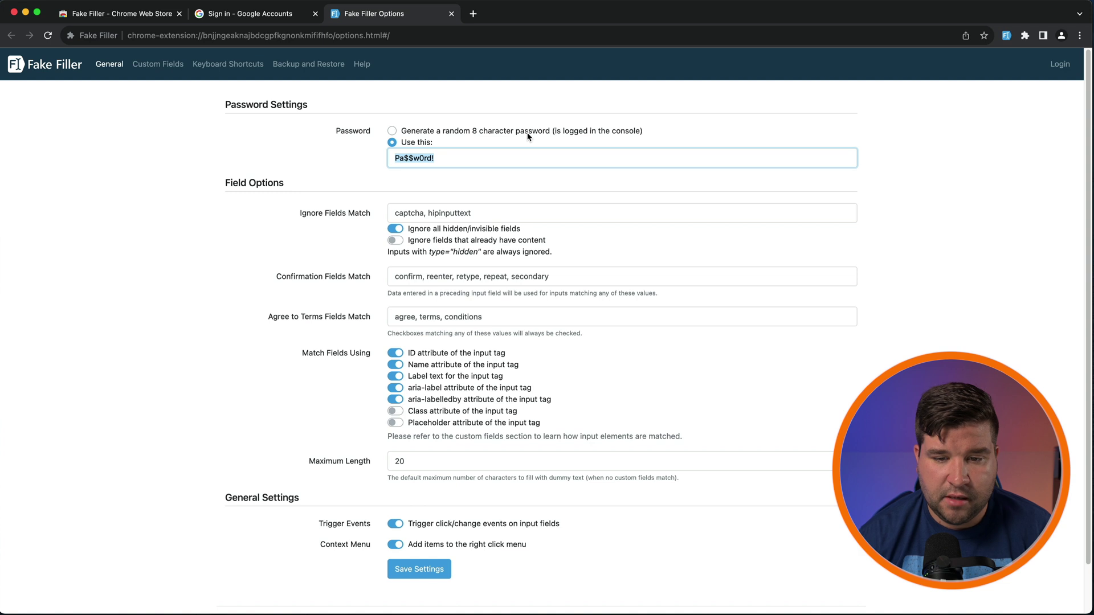
{"action": "left_click", "coordinate": [536, 214]}
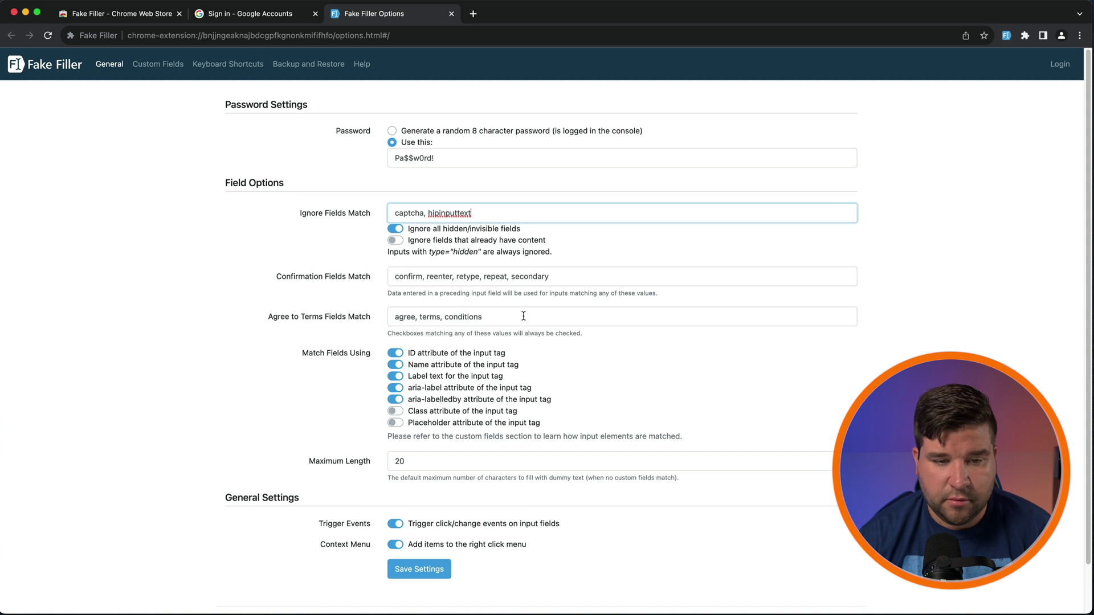
{"action": "left_click", "coordinate": [158, 63]}
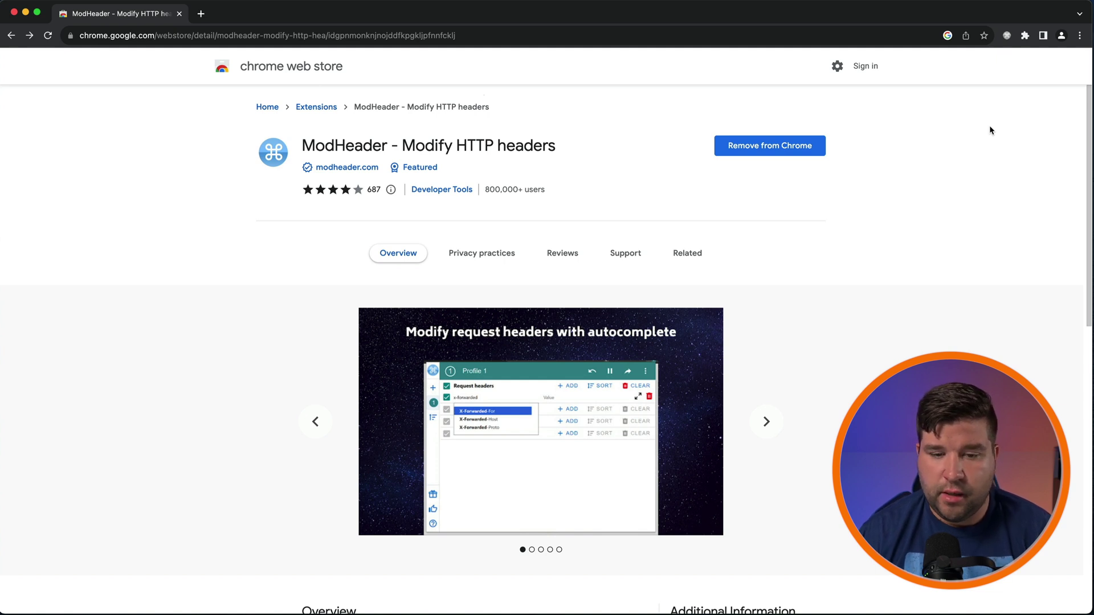
Step: Add an Authorization request header with value 'test' in ModHeader
{"action": "left_click", "coordinate": [1008, 36]}
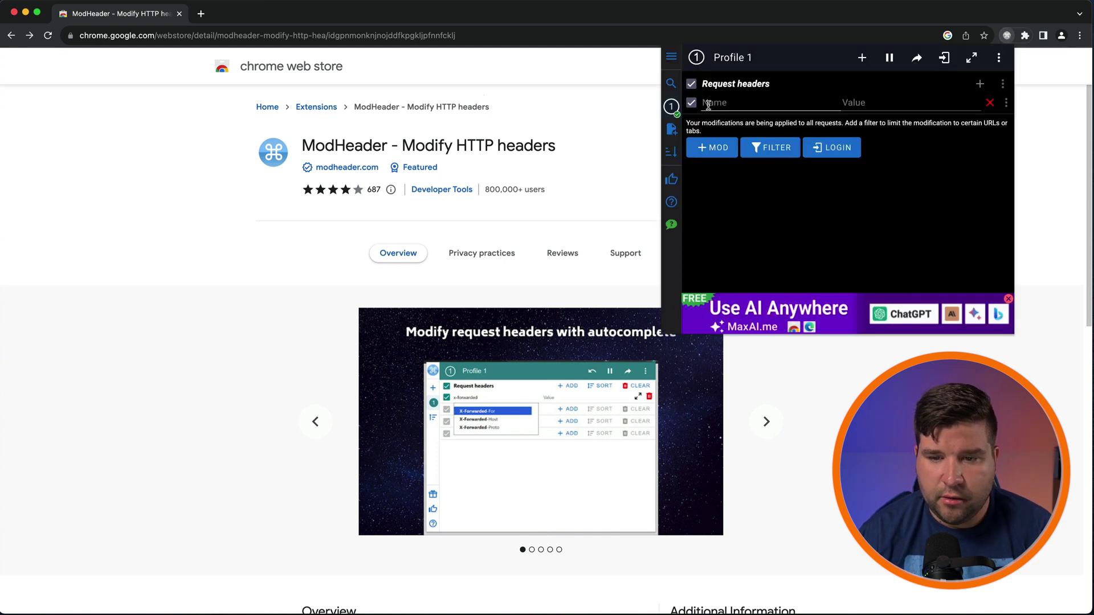
{"action": "left_click", "coordinate": [748, 101]}
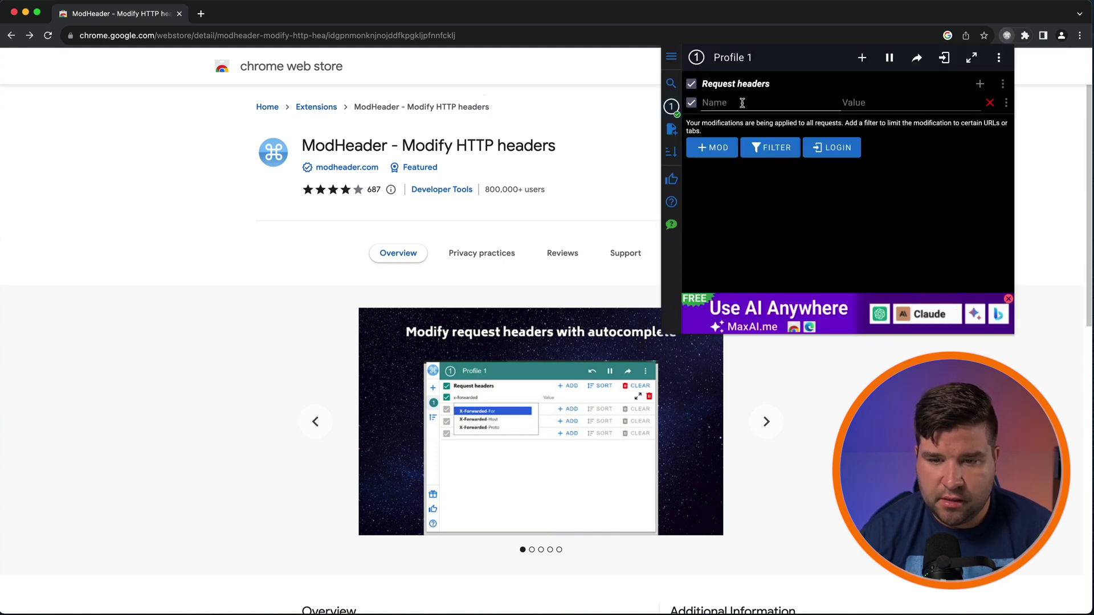
{"action": "type", "text": "a"}
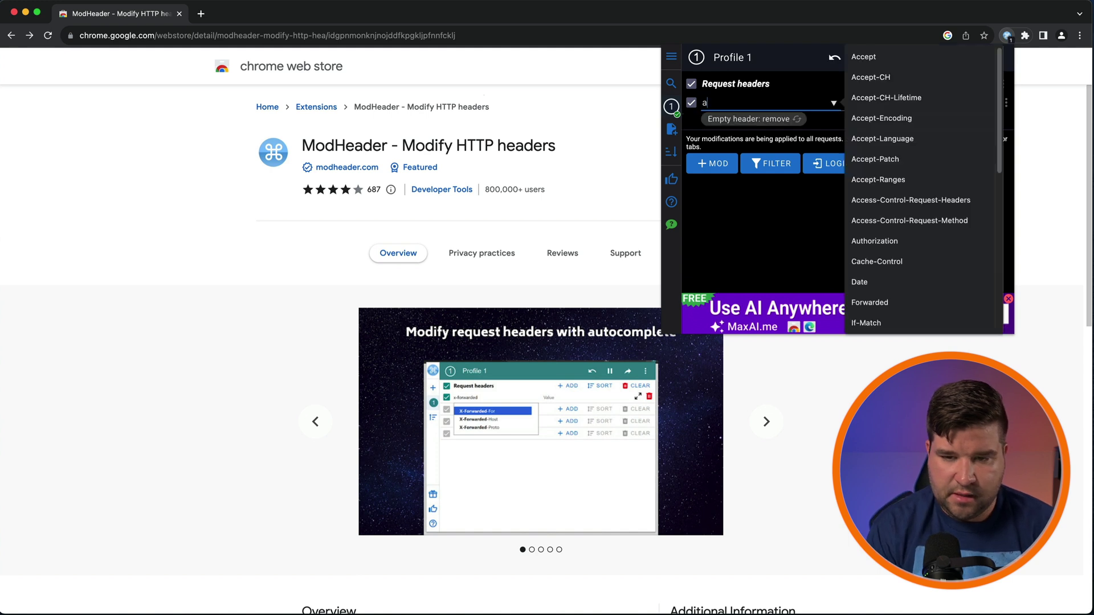
{"action": "left_click", "coordinate": [886, 242]}
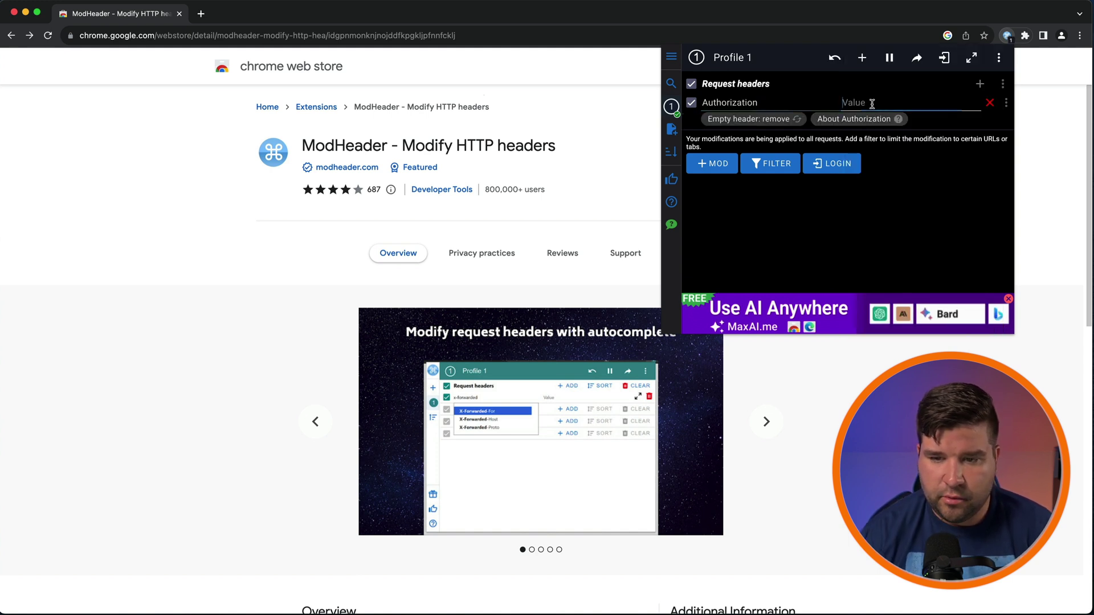
{"action": "type", "text": "test"}
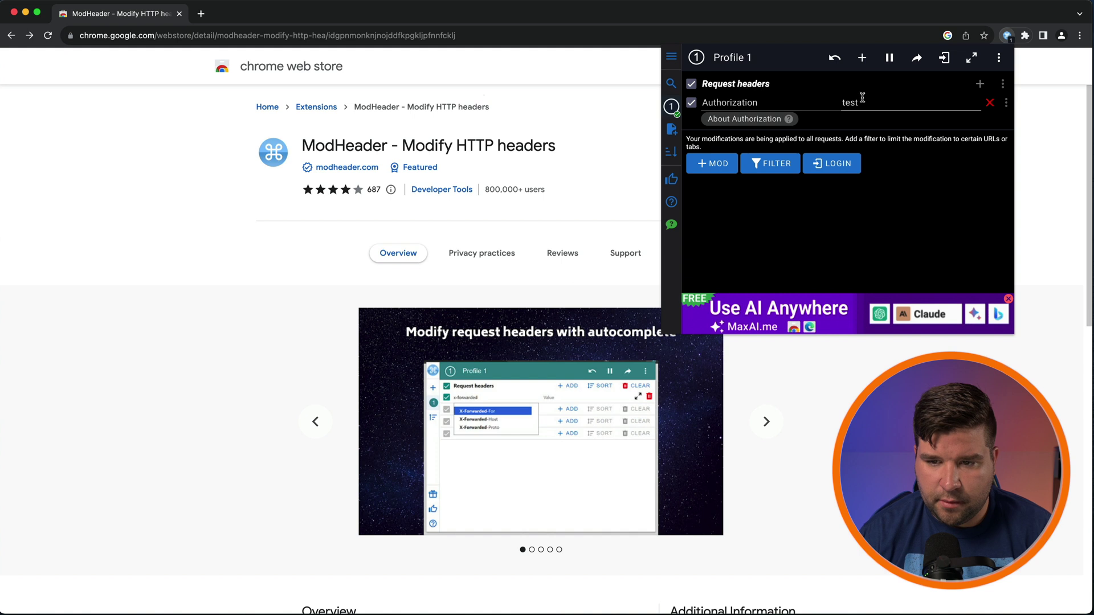
{"action": "left_click", "coordinate": [625, 139]}
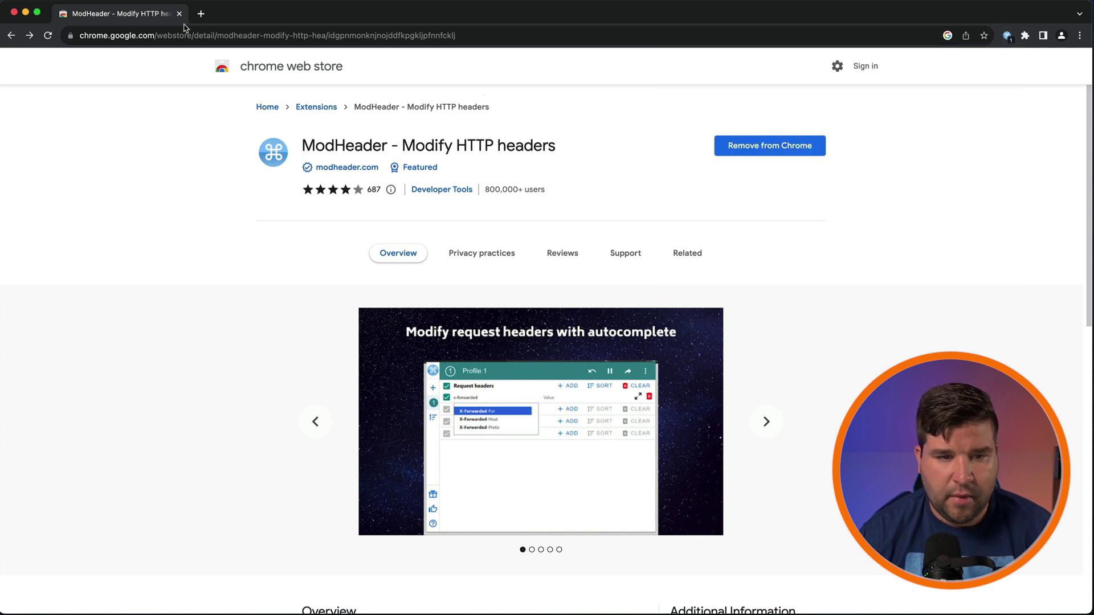
Step: Load google.com in a new tab
{"action": "left_click", "coordinate": [201, 13]}
{"action": "left_click", "coordinate": [226, 37]}
{"action": "type", "text": "goo"}
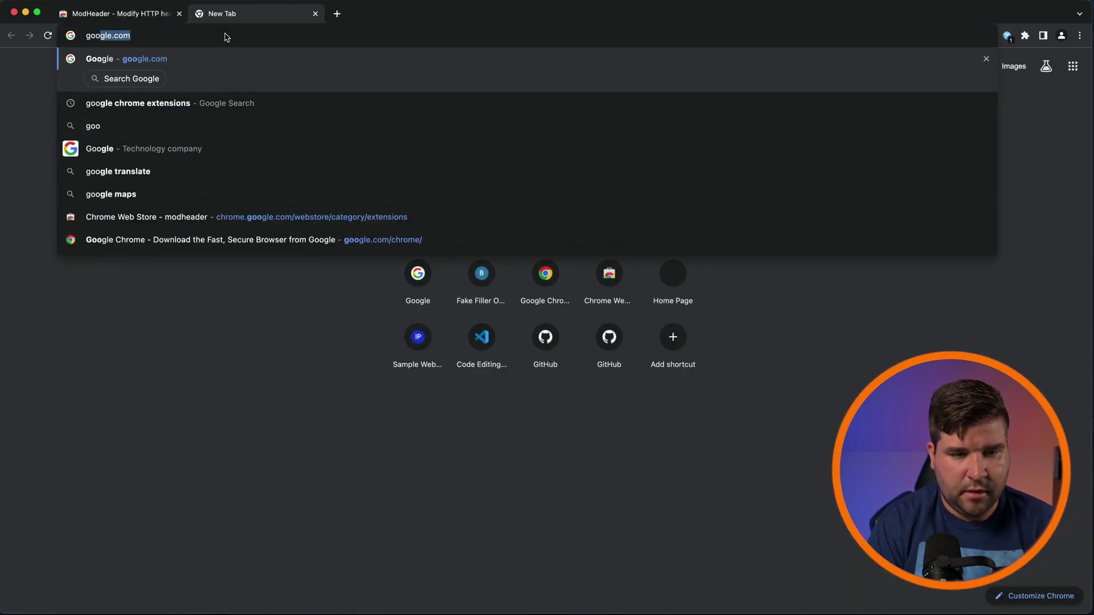
{"action": "key", "text": "Return"}
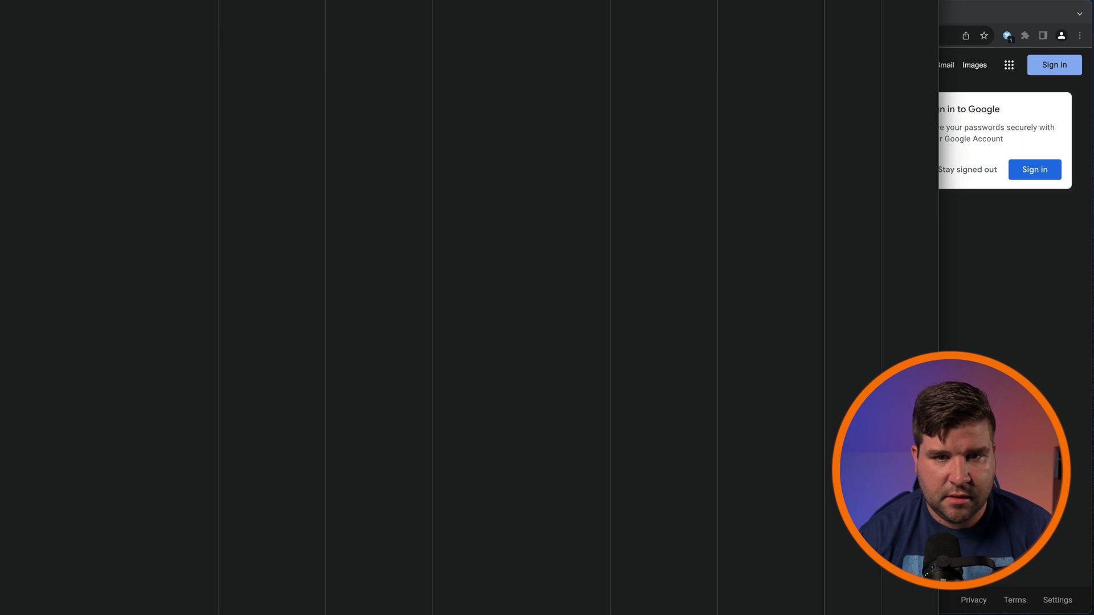
{"action": "left_click", "coordinate": [318, 129]}
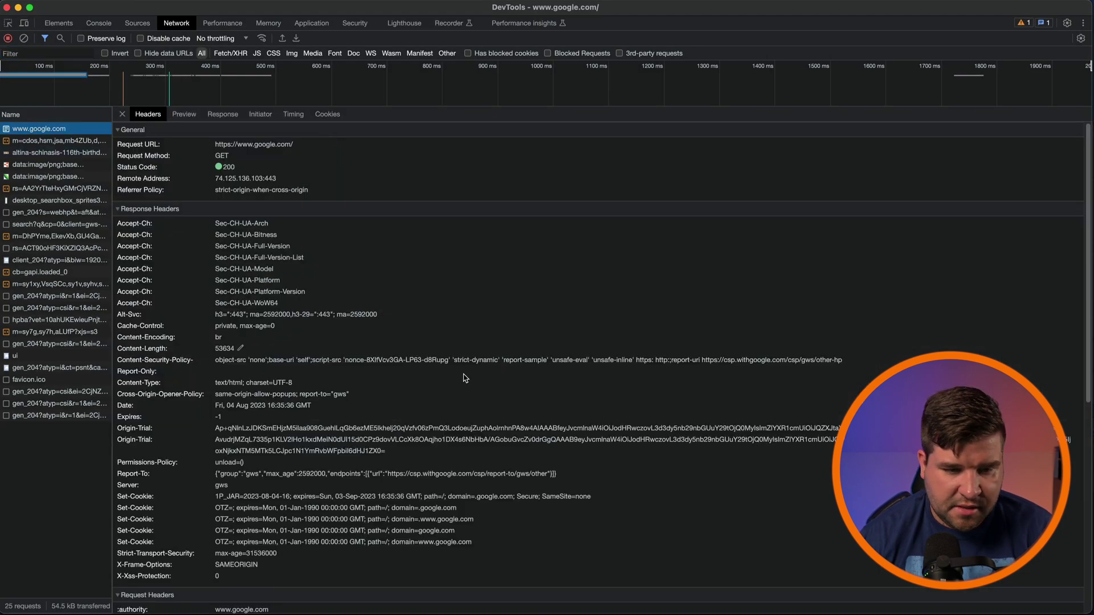
{"action": "scroll", "coordinate": [177, 229], "scroll_direction": "down", "scroll_amount": 5}
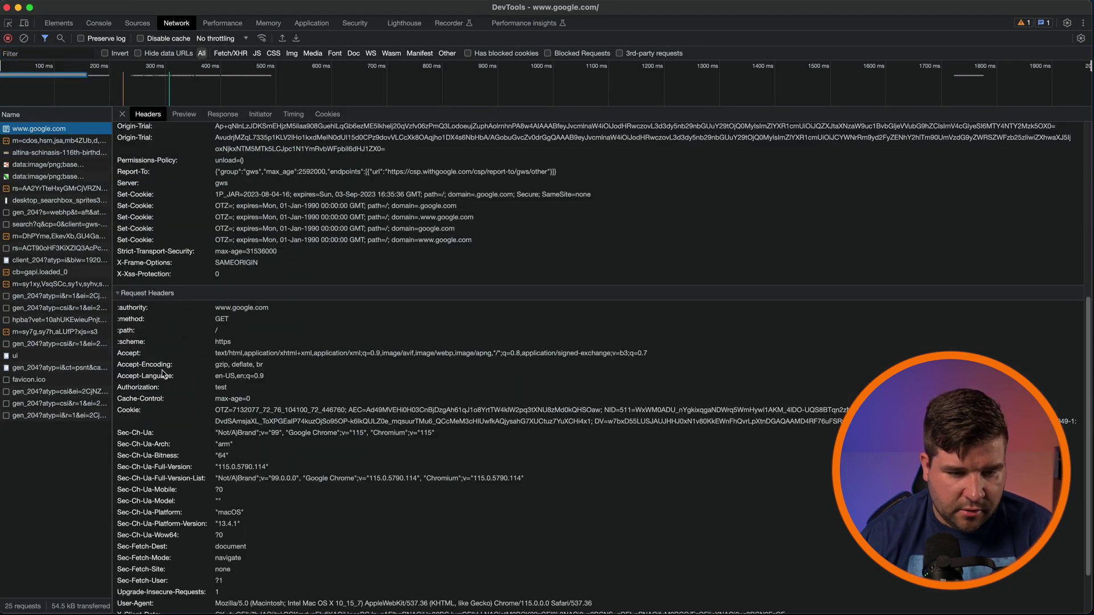
{"action": "left_click", "coordinate": [228, 396]}
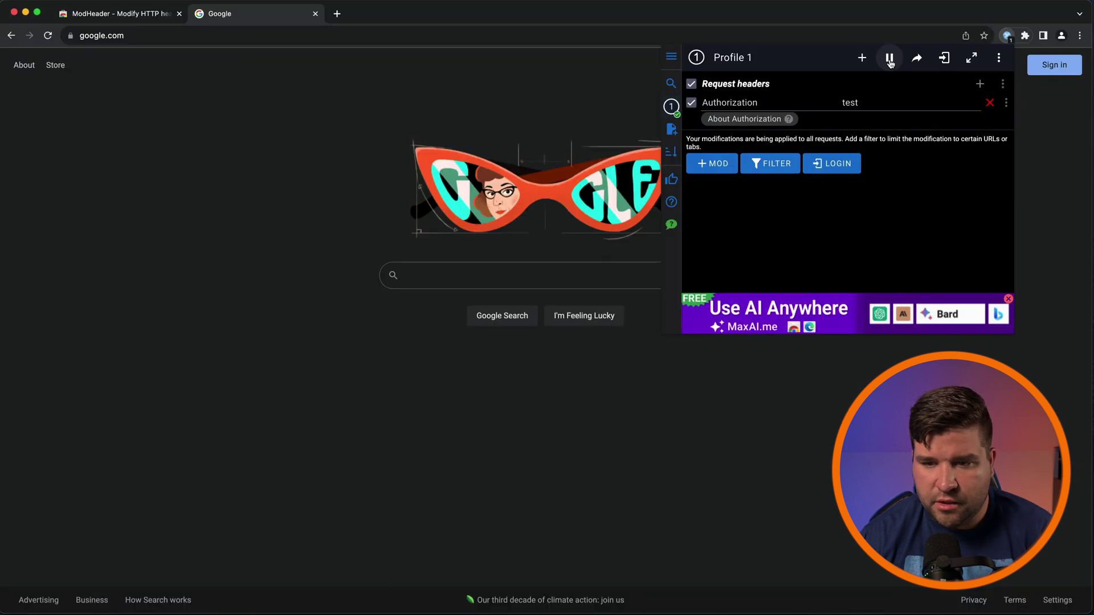
Step: Pause and resume ModHeader, then browse its add-modification and filter lists before closing them
{"action": "left_click", "coordinate": [890, 59]}
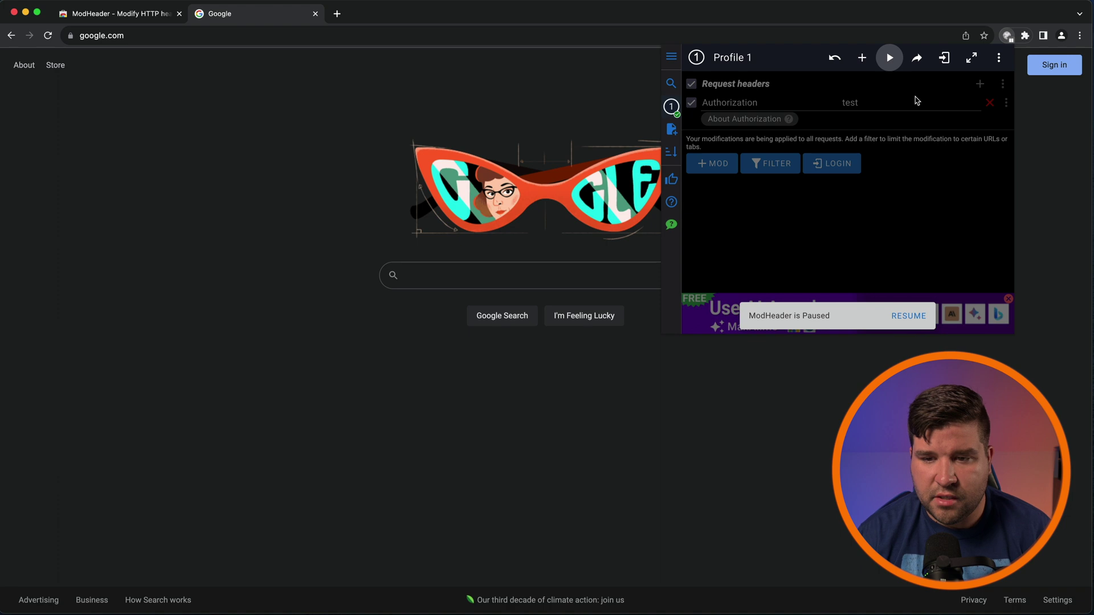
{"action": "left_click", "coordinate": [890, 58]}
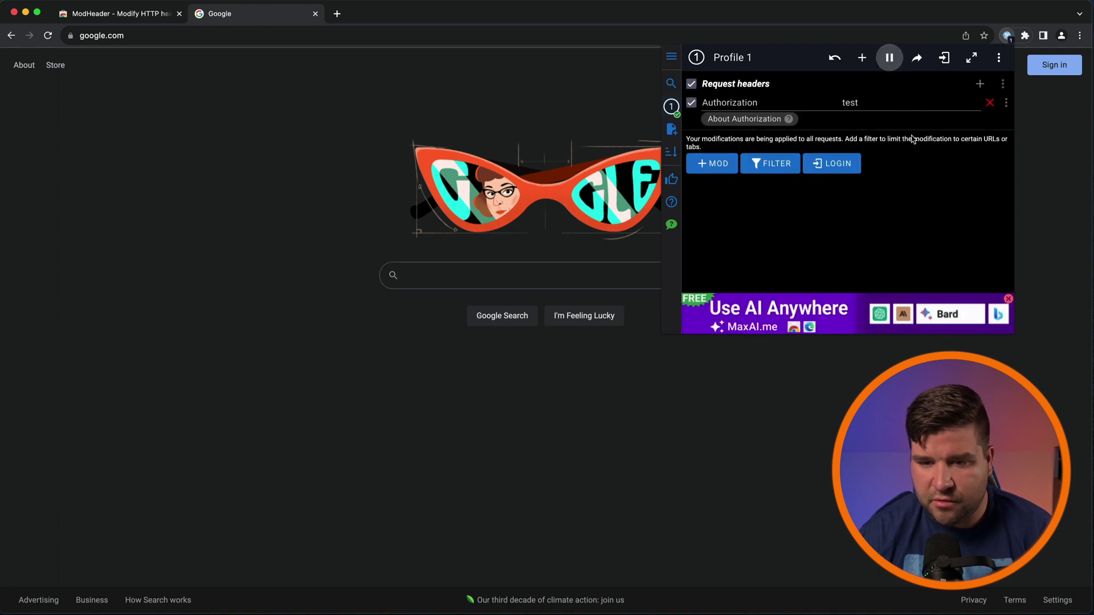
{"action": "left_click", "coordinate": [863, 58]}
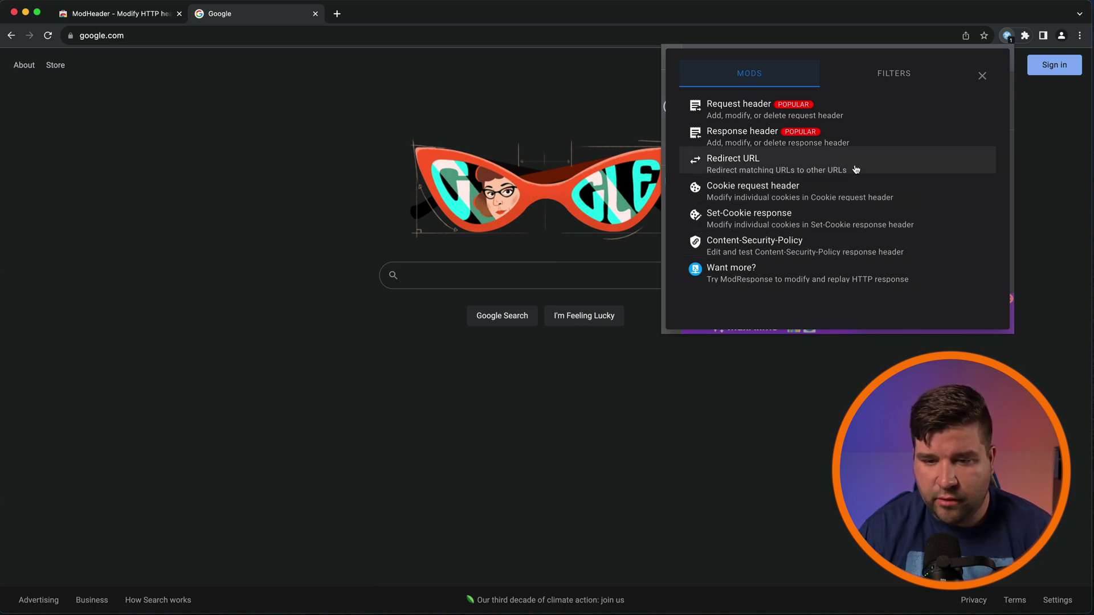
{"action": "left_click", "coordinate": [894, 73]}
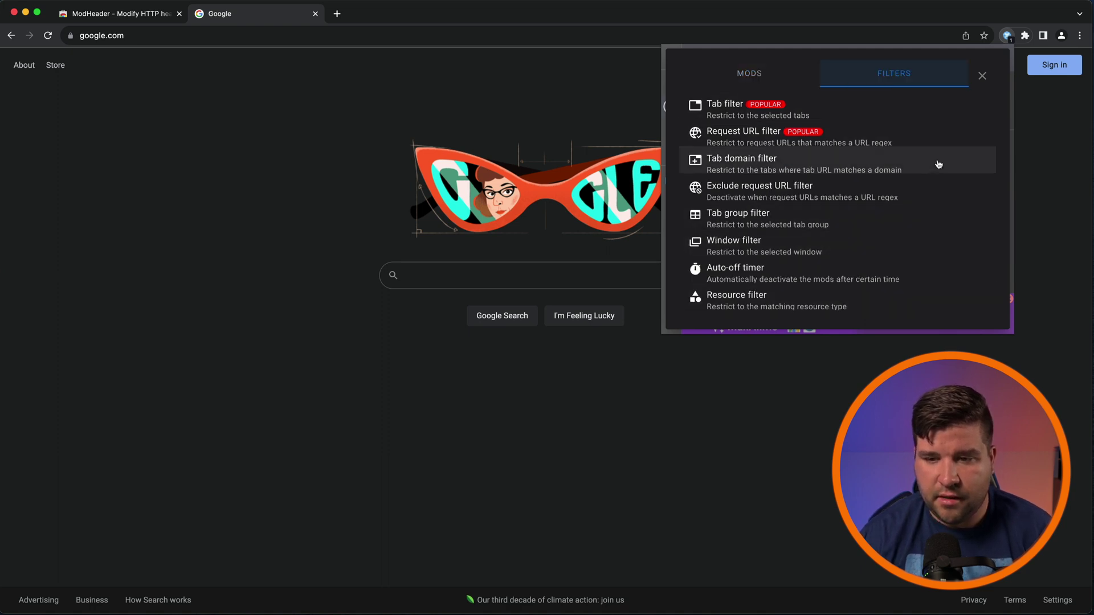
{"action": "left_click", "coordinate": [983, 76]}
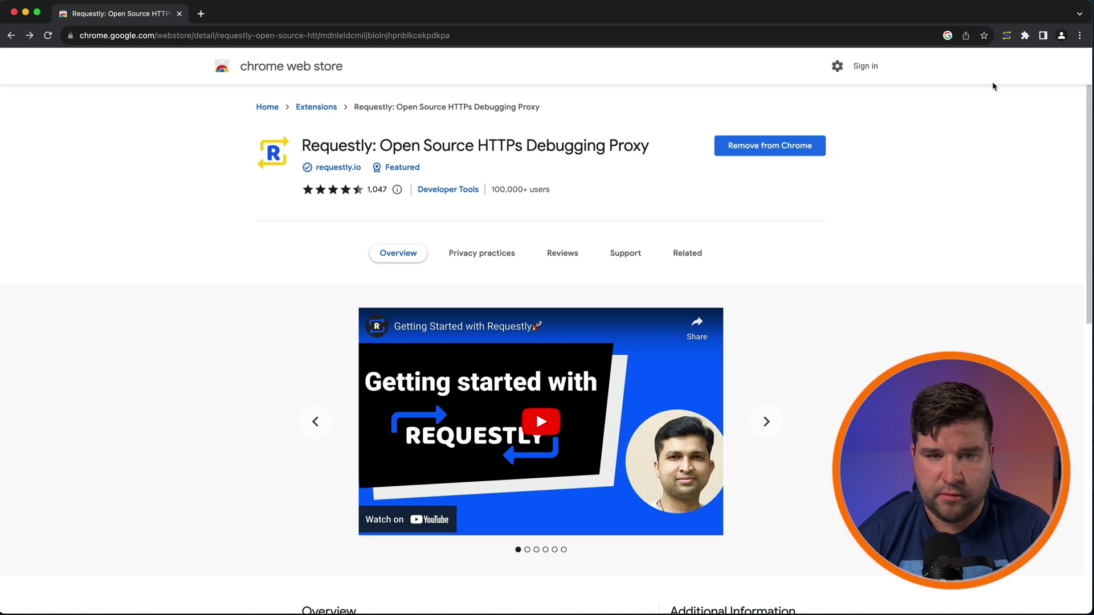
Step: Launch the full Requestly app in a new tab from its toolbar popup
{"action": "left_click", "coordinate": [1008, 39]}
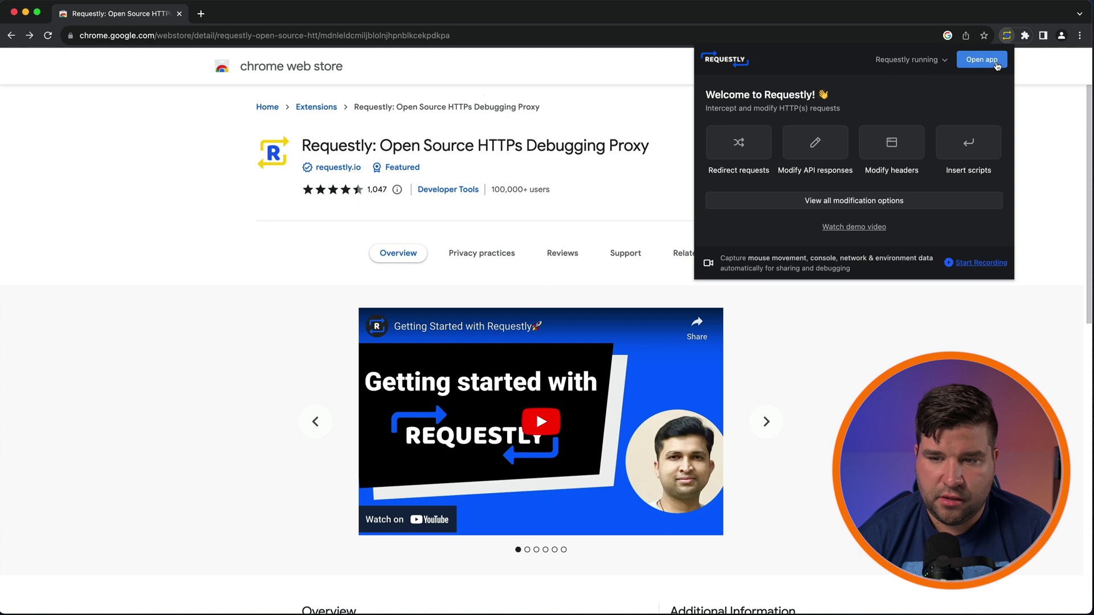
{"action": "left_click", "coordinate": [981, 60]}
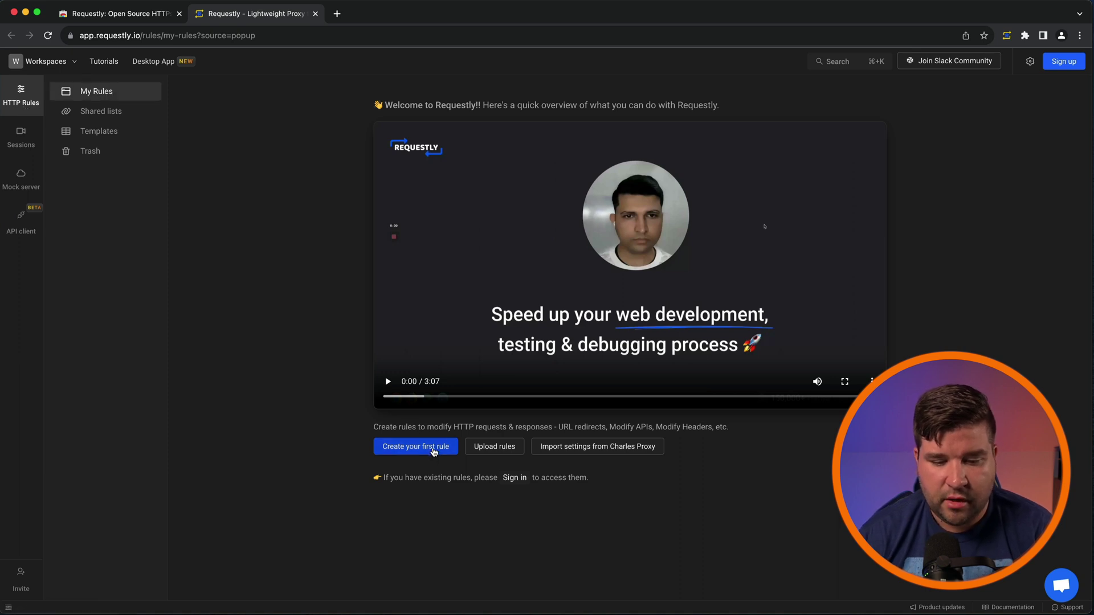
Step: Start a first Requestly rule of the Delay Network Requests type
{"action": "left_click", "coordinate": [433, 450]}
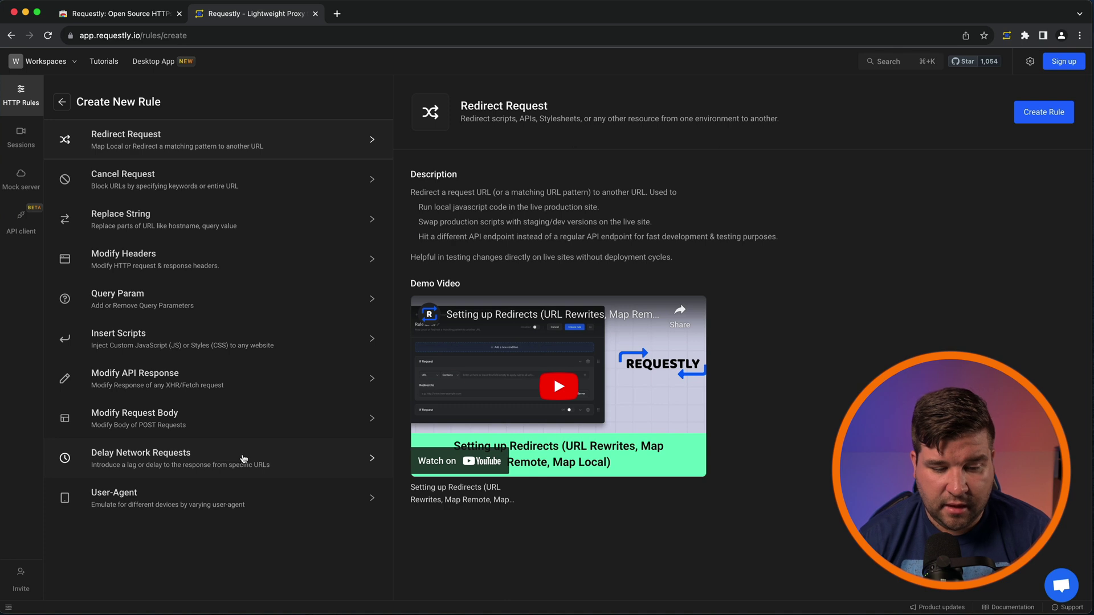
{"action": "left_click", "coordinate": [315, 467]}
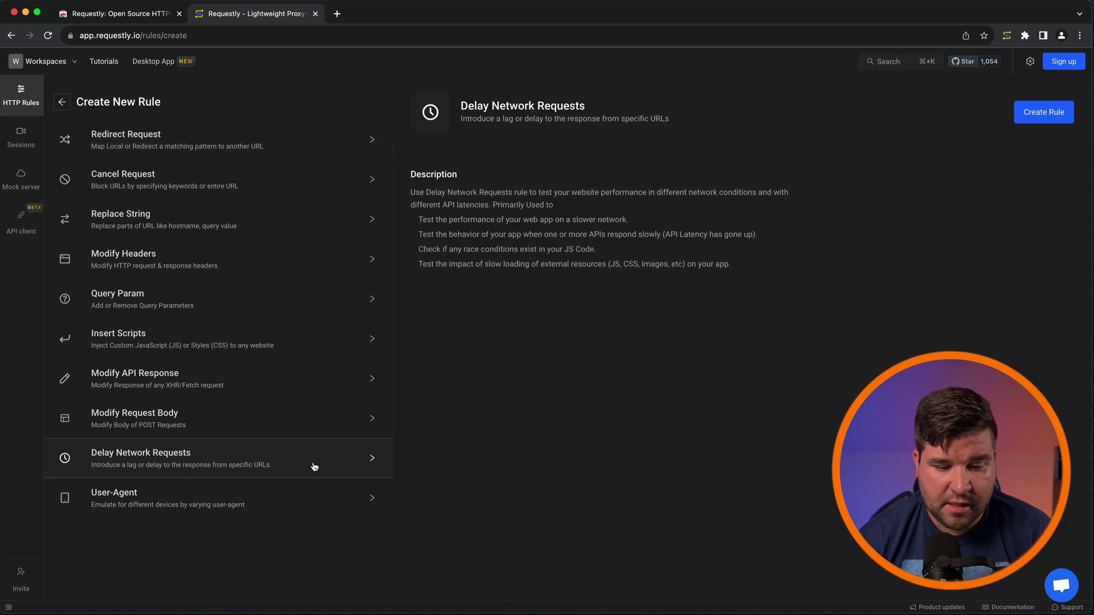
{"action": "left_click", "coordinate": [1055, 113]}
Step: Name the rule 'delay', match URLs containing google with a 5000 ms delay, and save it
{"action": "type", "text": "de3"}
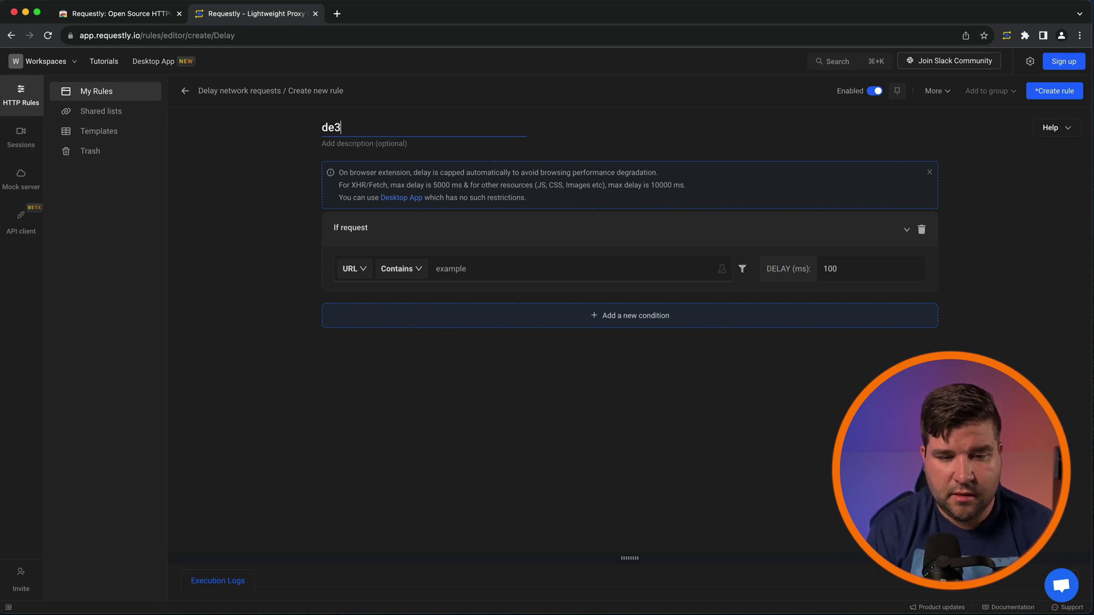
{"action": "type", "text": "a"}
{"action": "key", "text": "BackSpace"}
{"action": "key", "text": "BackSpace"}
{"action": "type", "text": "lay"}
{"action": "key", "text": "Return"}
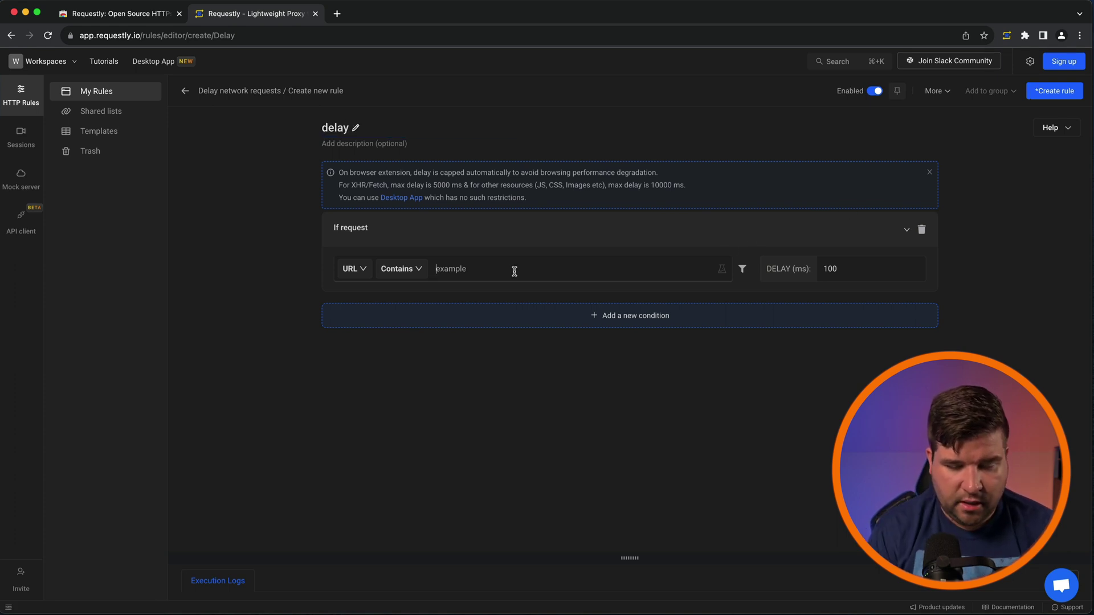
{"action": "type", "text": "google"}
{"action": "key", "text": "Tab"}
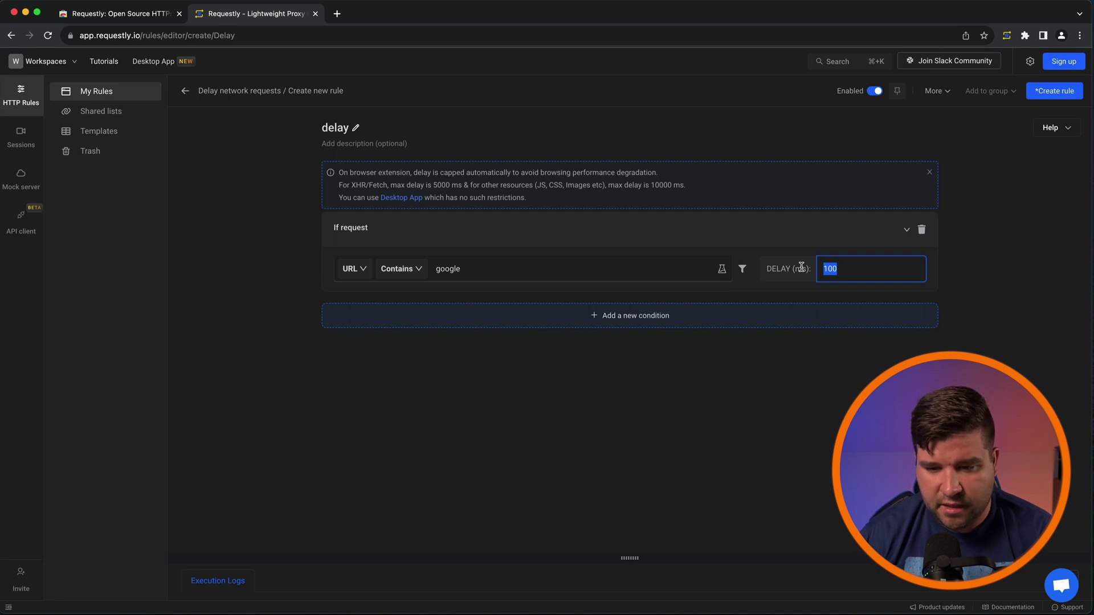
{"action": "type", "text": "50"}
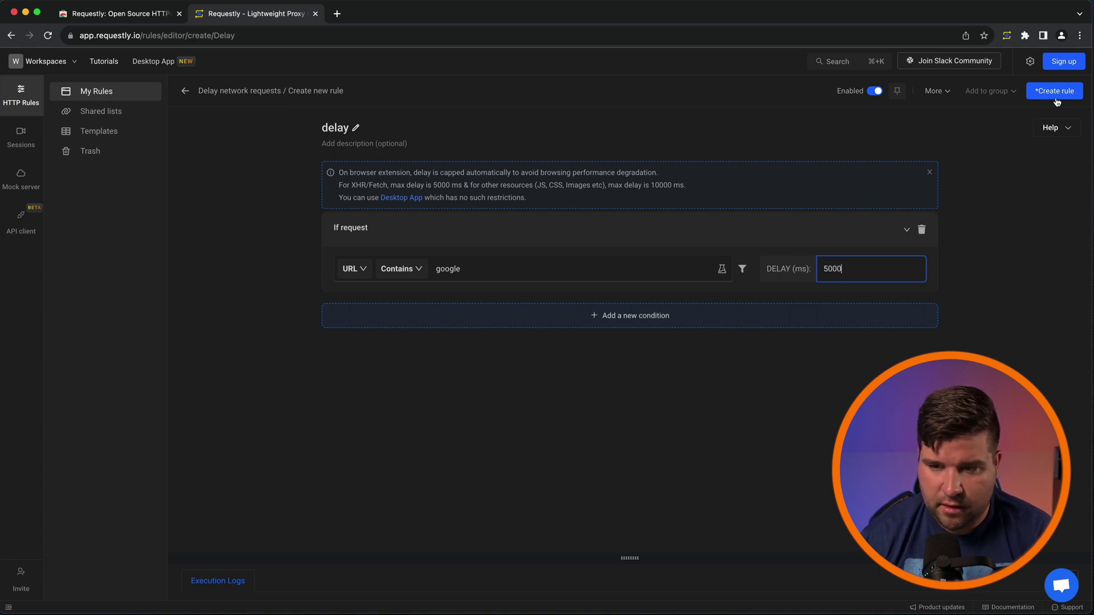
{"action": "left_click", "coordinate": [1065, 92]}
Step: Load google.com in a new tab to see the Requestly delay rule take effect
{"action": "left_click", "coordinate": [337, 13]}
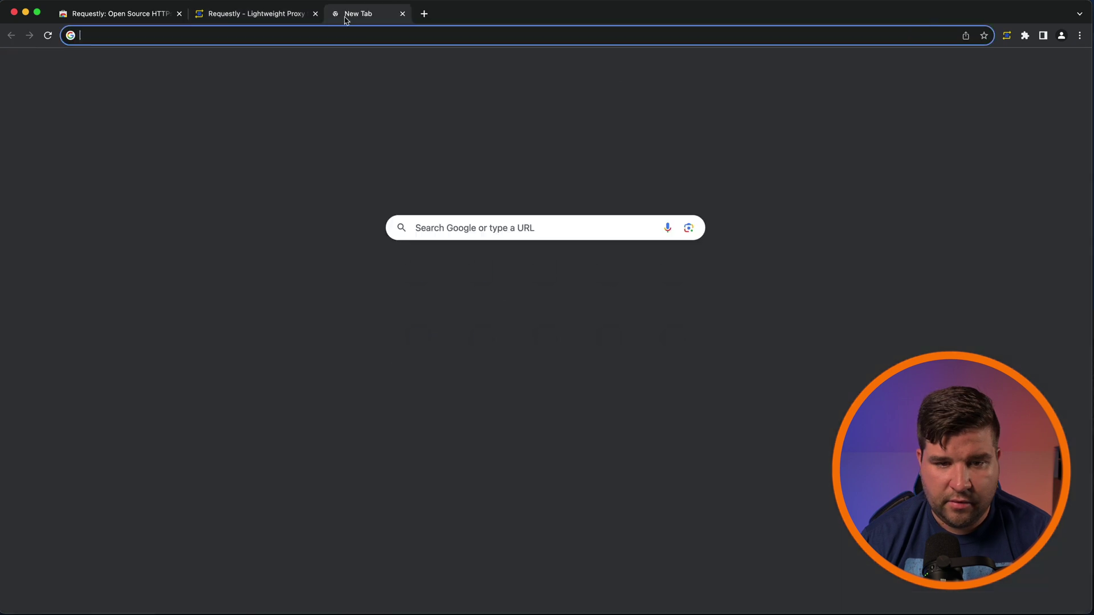
{"action": "left_click", "coordinate": [356, 37]}
{"action": "type", "text": "google.com"}
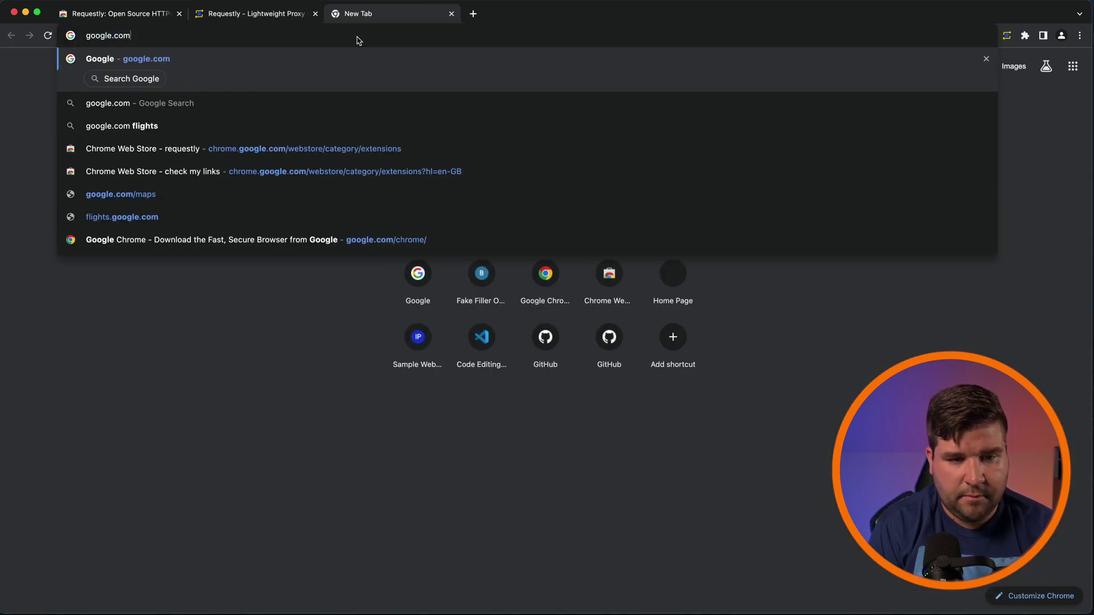
{"action": "key", "text": "Return"}
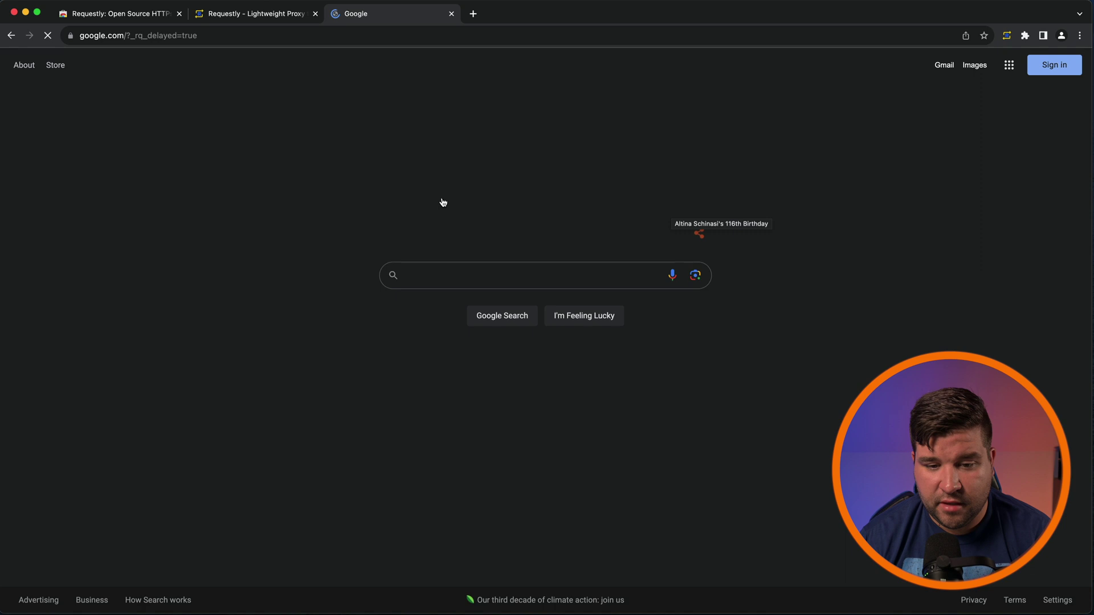
Step: Close the delayed Google page, return to My Rules and delete the delay rule
{"action": "key", "text": "super+w"}
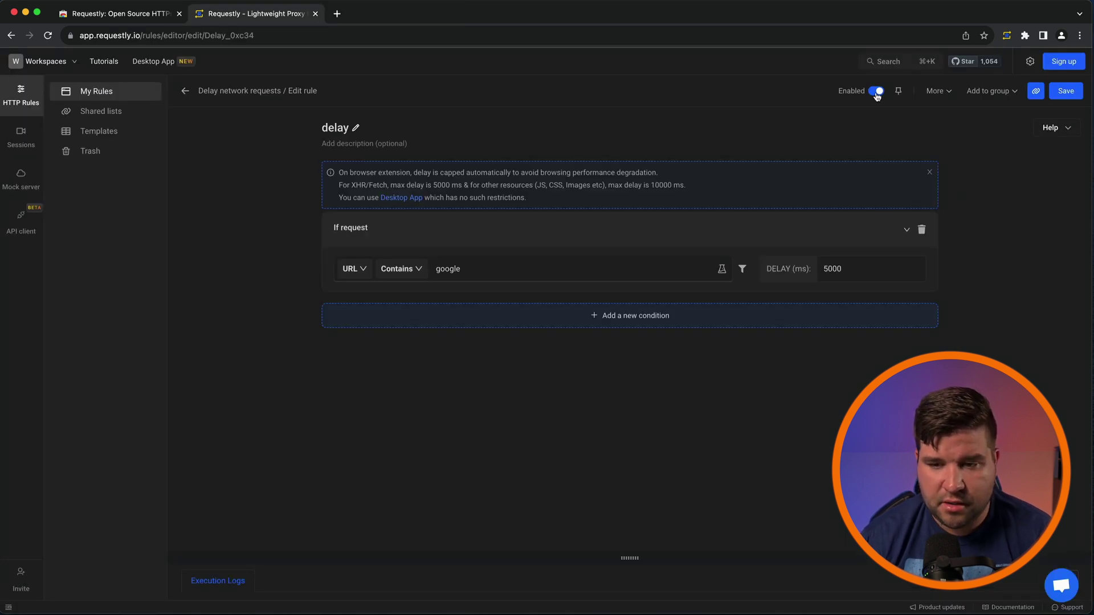
{"action": "left_click", "coordinate": [113, 94]}
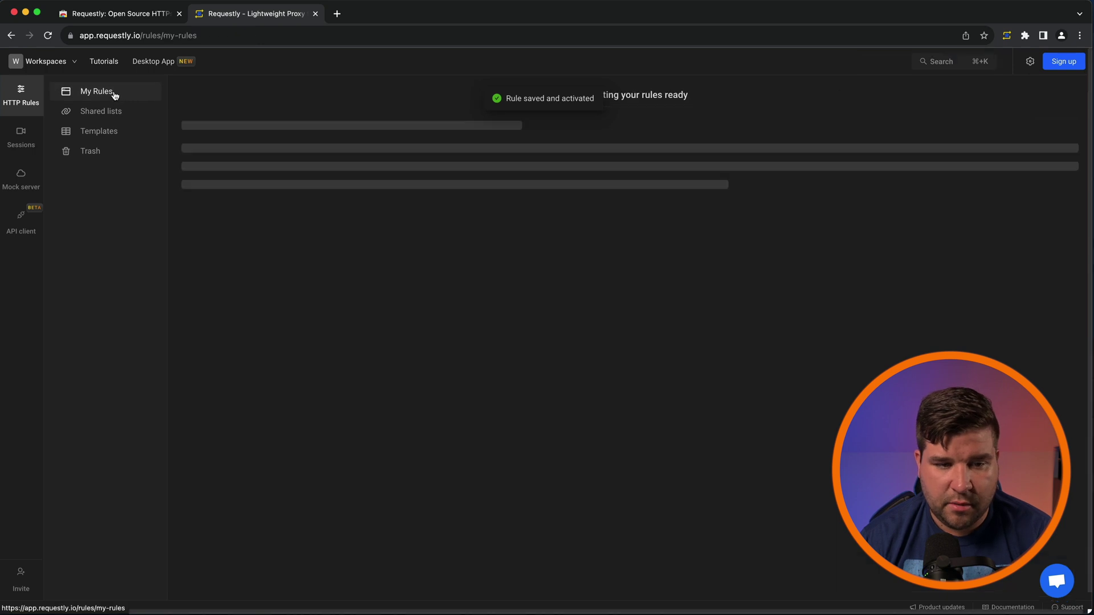
{"action": "left_click", "coordinate": [1002, 162]}
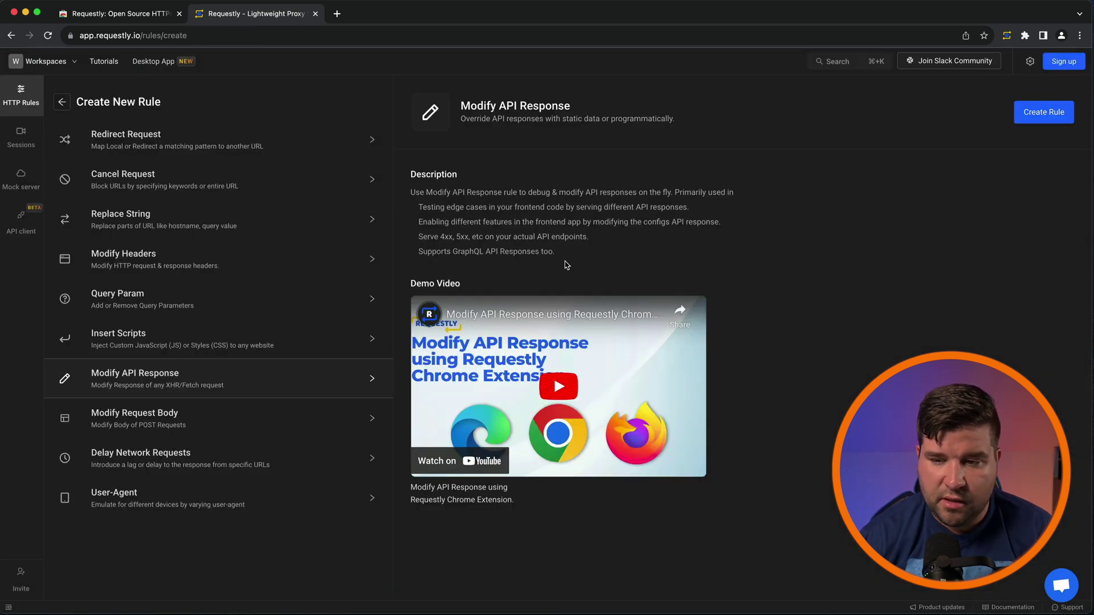
Step: Preview a Modify API Response rule, switching between REST and GraphQL API, then return to My Rules unsaved
{"action": "left_click", "coordinate": [1044, 111]}
{"action": "left_click", "coordinate": [373, 220]}
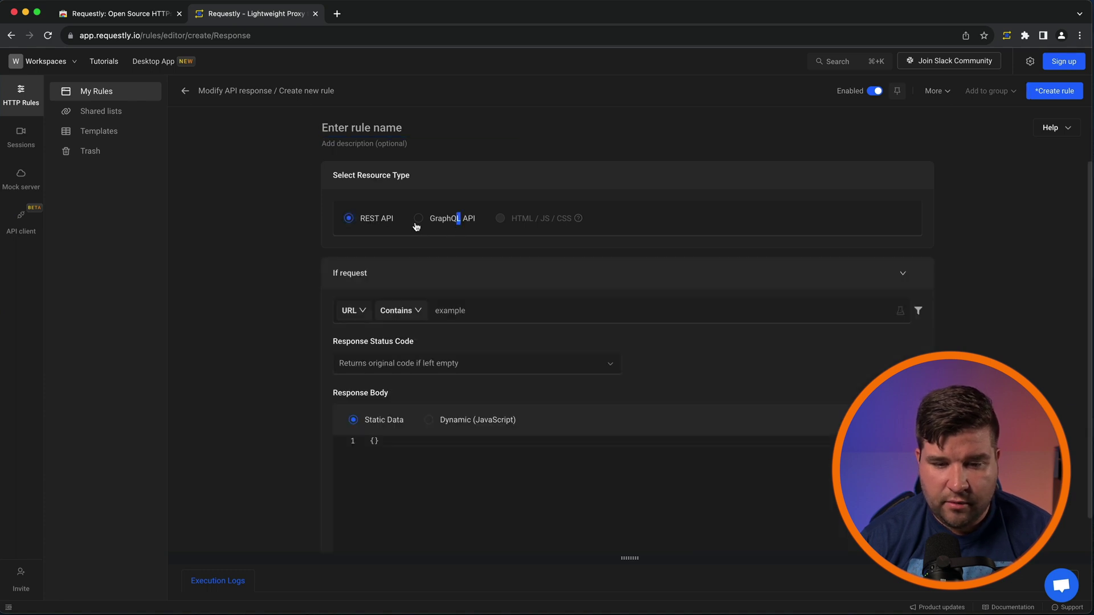
{"action": "left_click", "coordinate": [450, 221]}
{"action": "scroll", "coordinate": [540, 500], "scroll_direction": "down", "scroll_amount": 3}
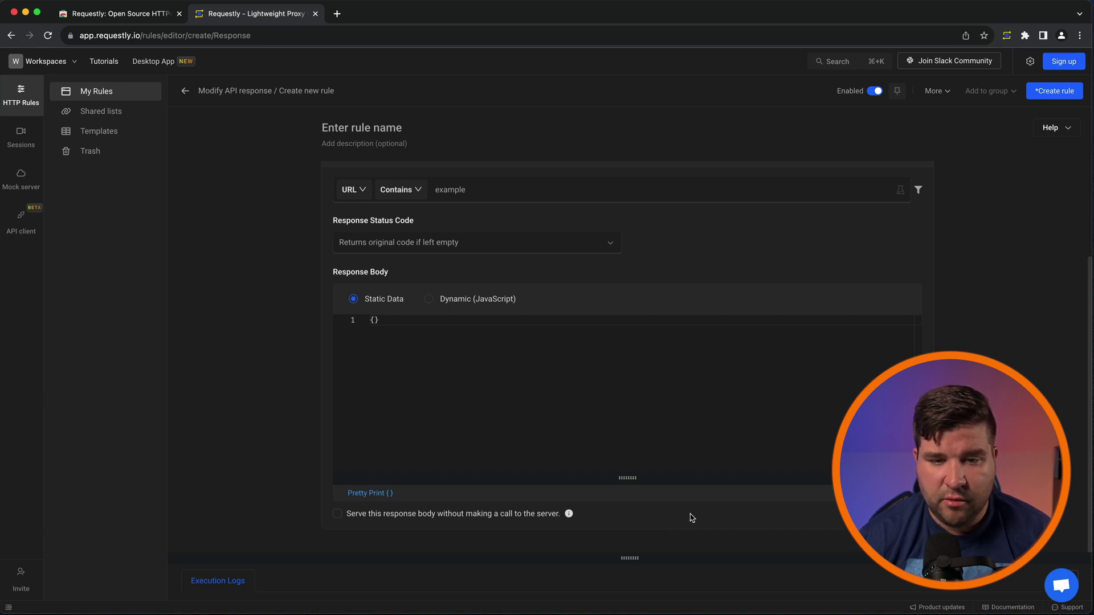
{"action": "left_click", "coordinate": [185, 90]}
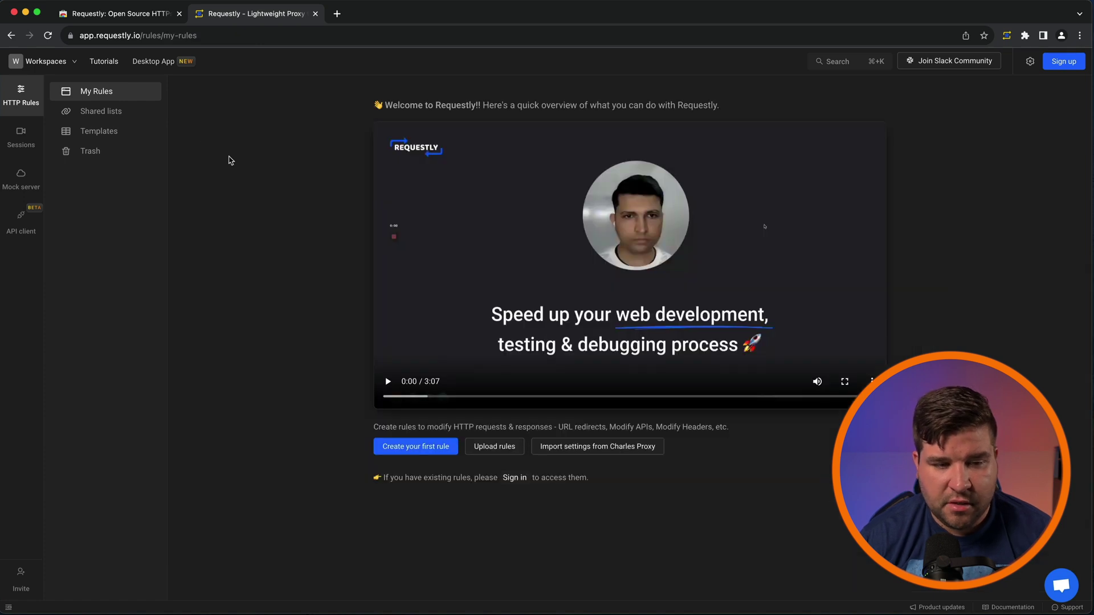
{"action": "left_click", "coordinate": [21, 137]}
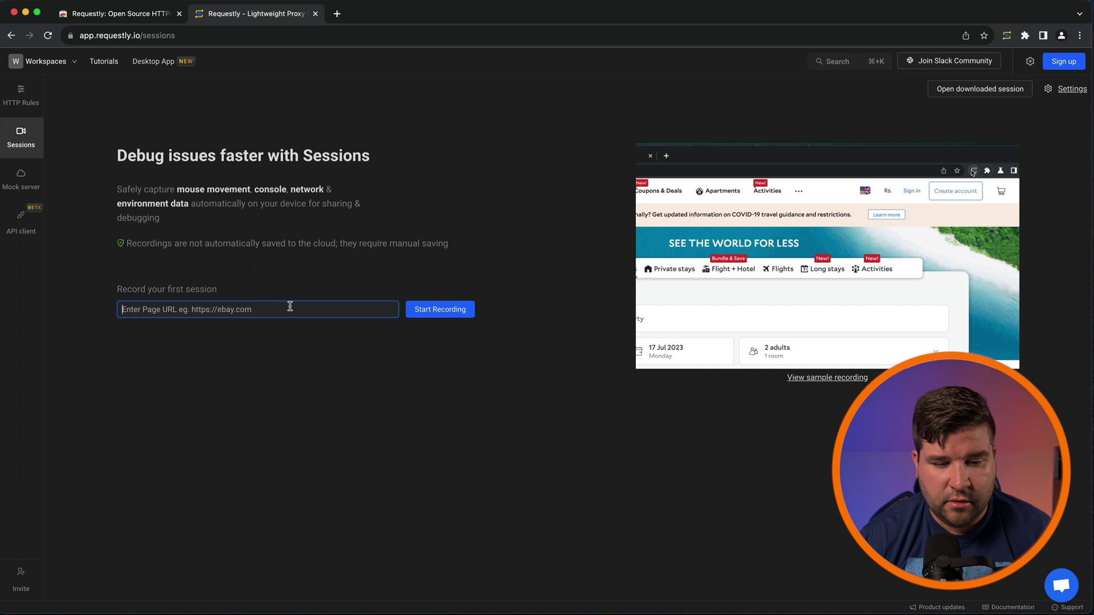
{"action": "left_click", "coordinate": [460, 315]}
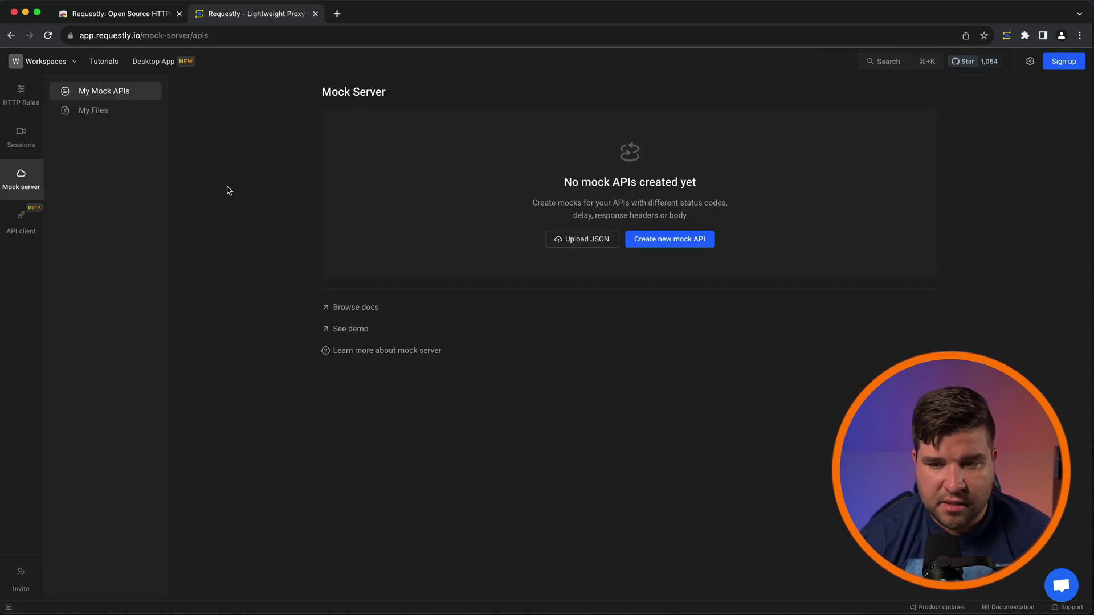
{"action": "left_click", "coordinate": [690, 246]}
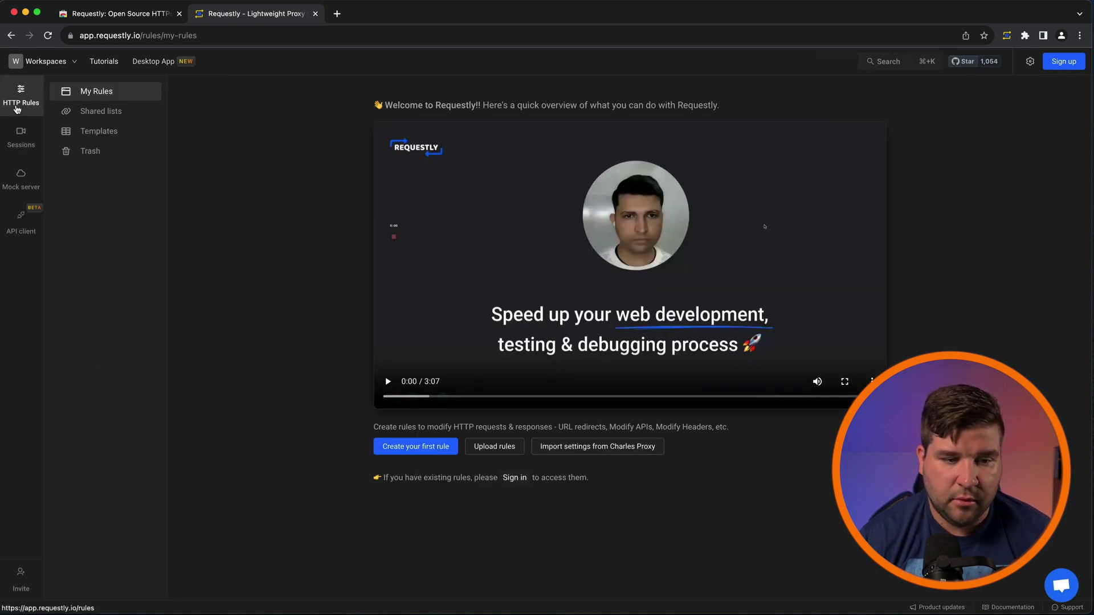
Step: Open Requestly's Templates library and preview the Block Facebook template
{"action": "left_click", "coordinate": [103, 132]}
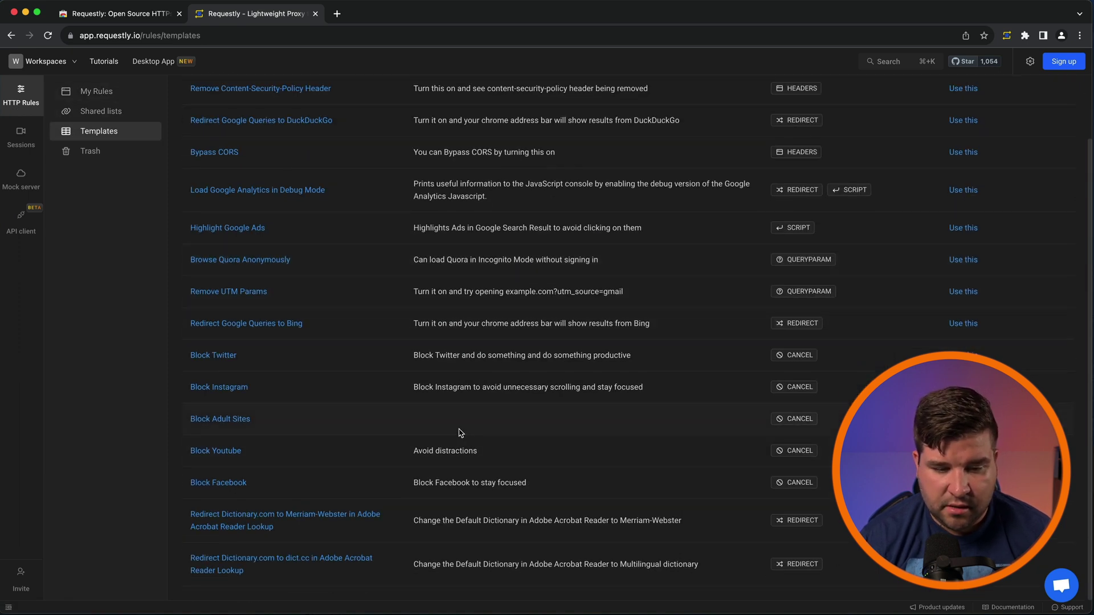
{"action": "left_click", "coordinate": [218, 485]}
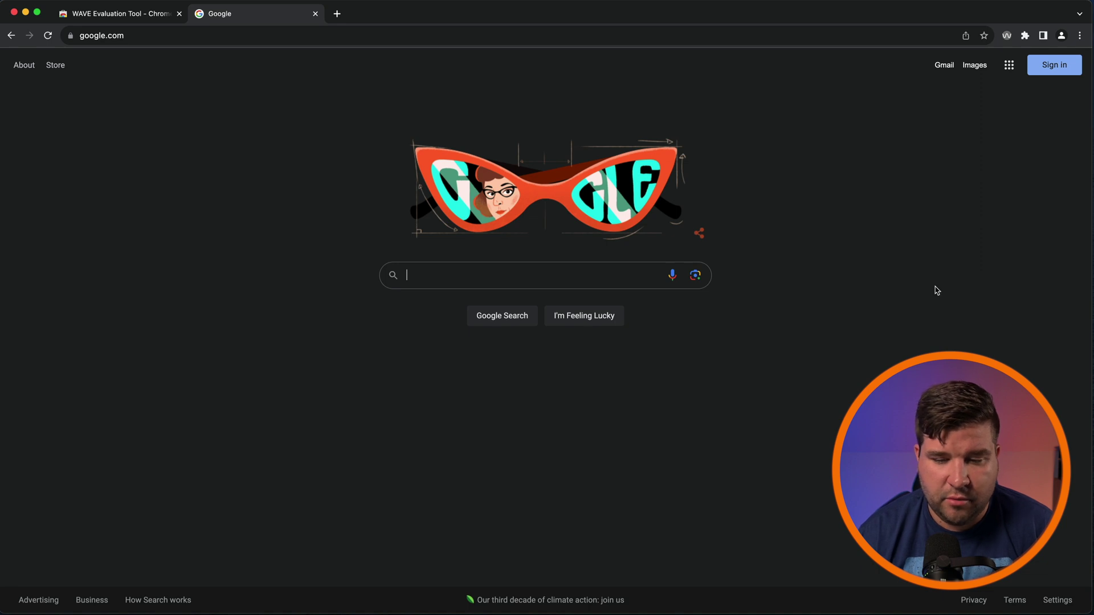
Step: Run WAVE on the Google homepage, review its detailed errors and alerts, and show the Google Search aria-label code
{"action": "left_click", "coordinate": [1007, 36]}
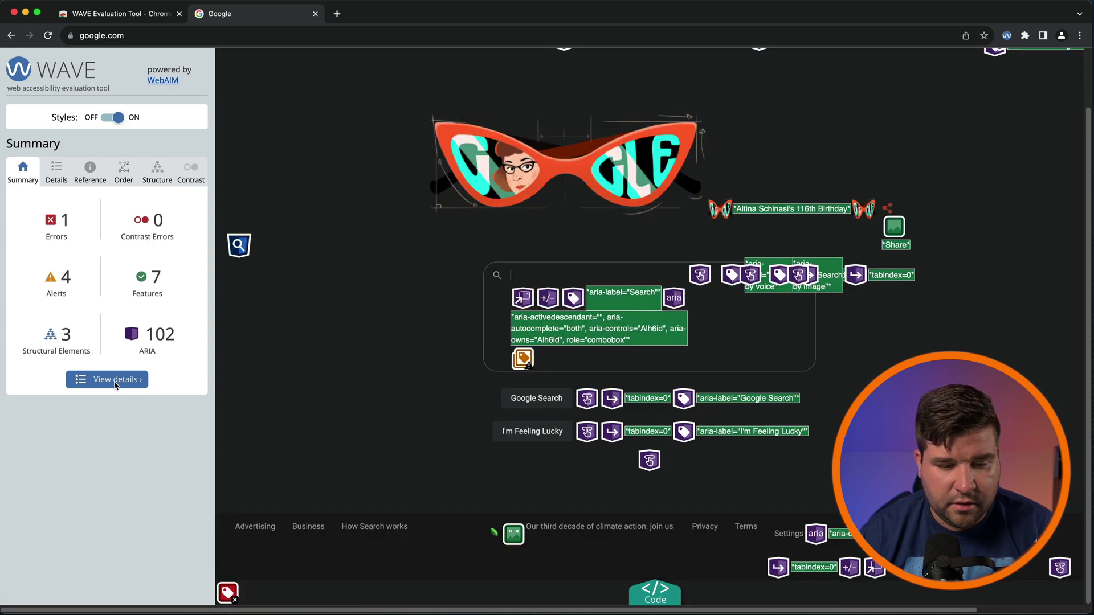
{"action": "left_click", "coordinate": [117, 381]}
{"action": "scroll", "coordinate": [151, 342], "scroll_direction": "down", "scroll_amount": 1}
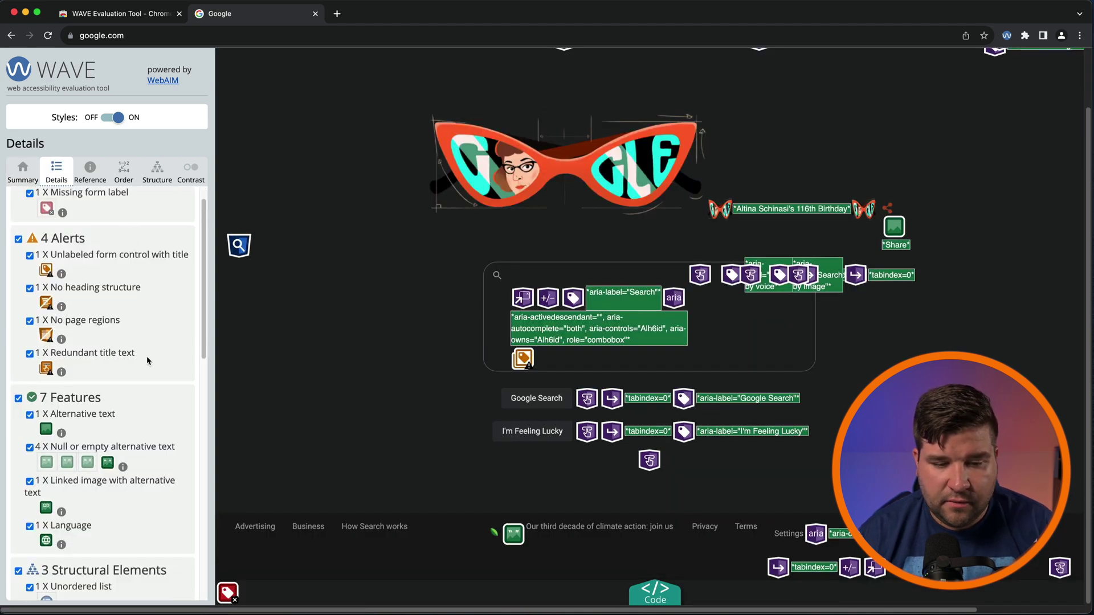
{"action": "scroll", "coordinate": [146, 357], "scroll_direction": "up", "scroll_amount": 1}
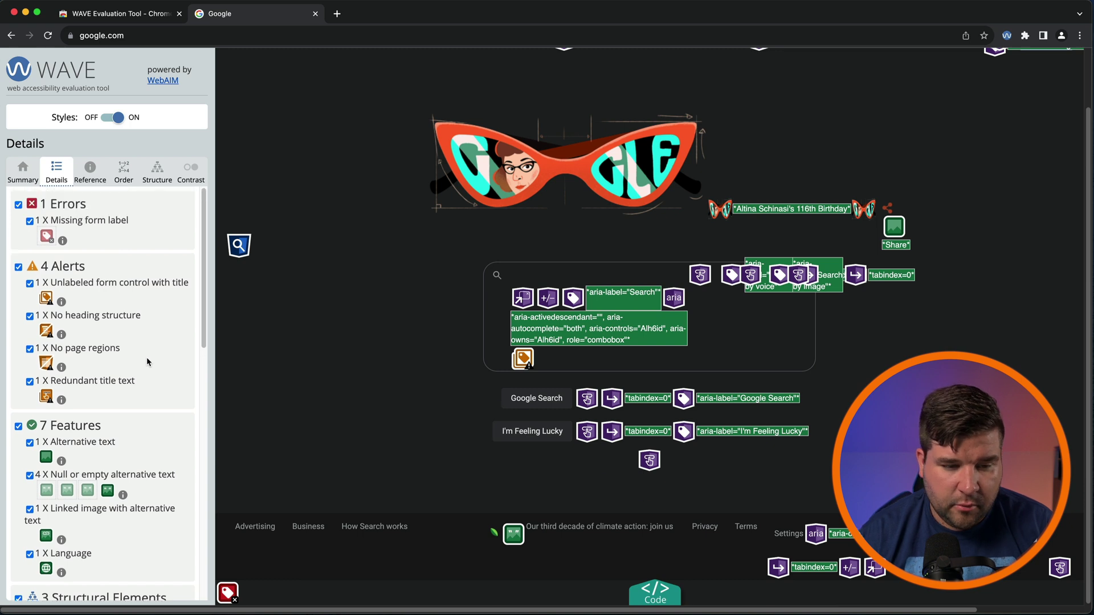
{"action": "scroll", "coordinate": [146, 358], "scroll_direction": "down", "scroll_amount": 2}
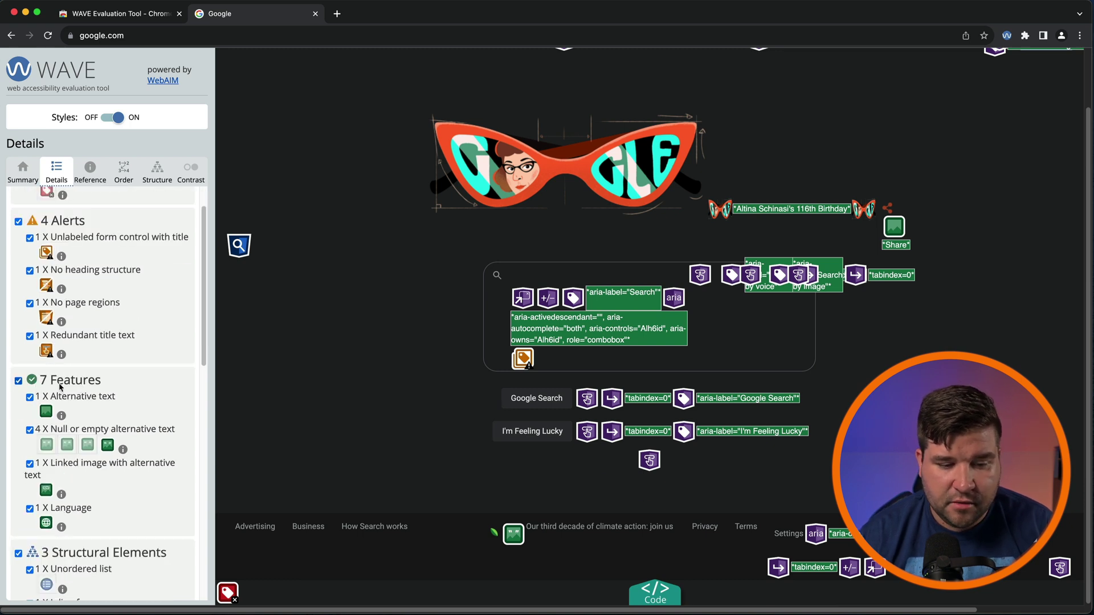
{"action": "scroll", "coordinate": [147, 435], "scroll_direction": "up", "scroll_amount": 2}
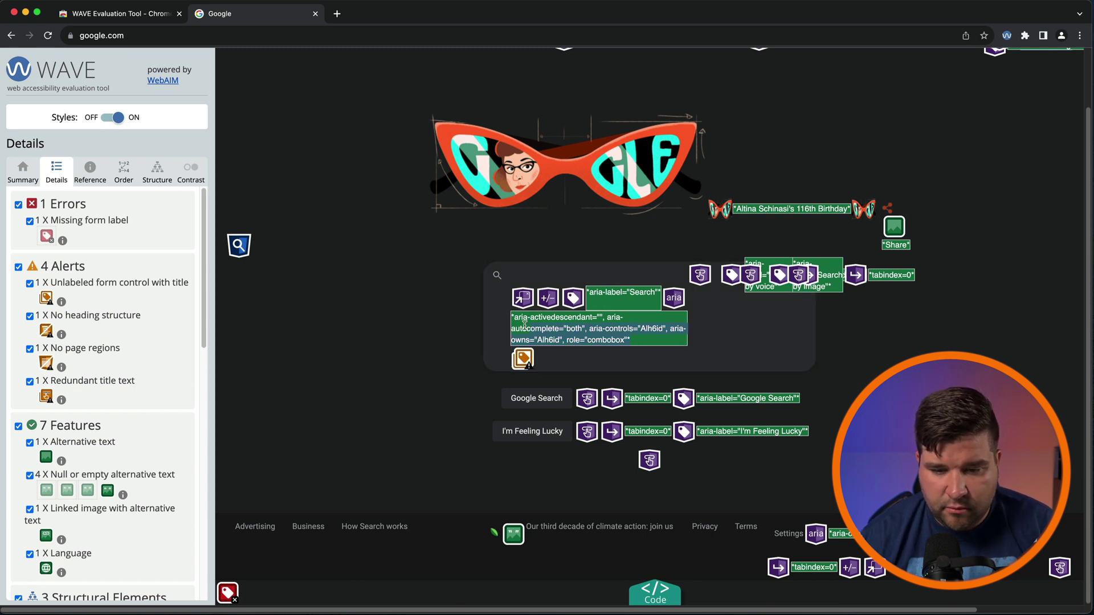
{"action": "mouse_move", "coordinate": [685, 403]}
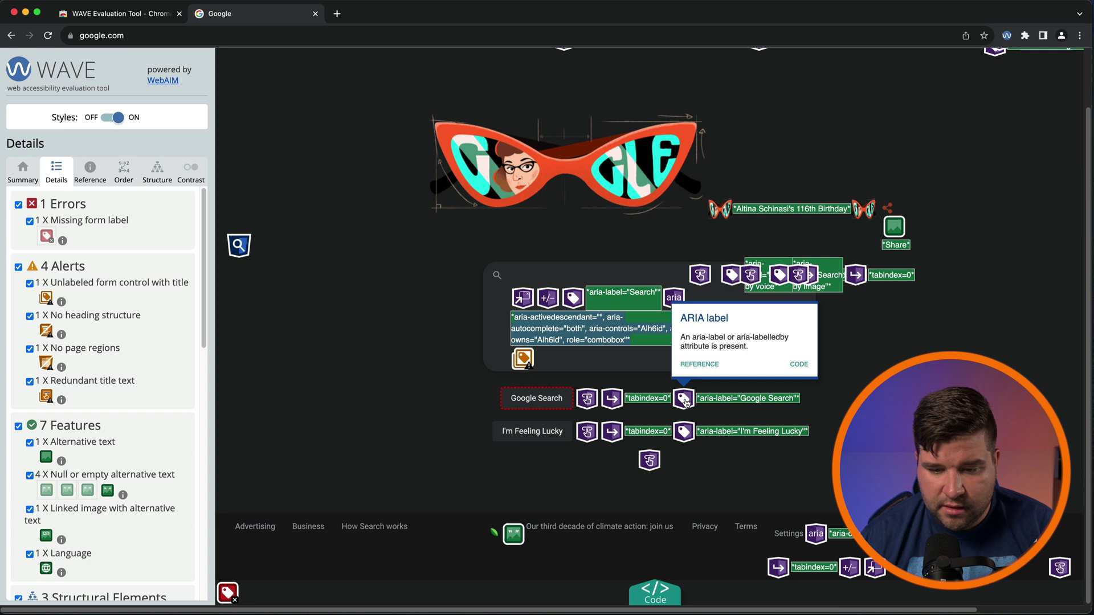
{"action": "left_click", "coordinate": [801, 366]}
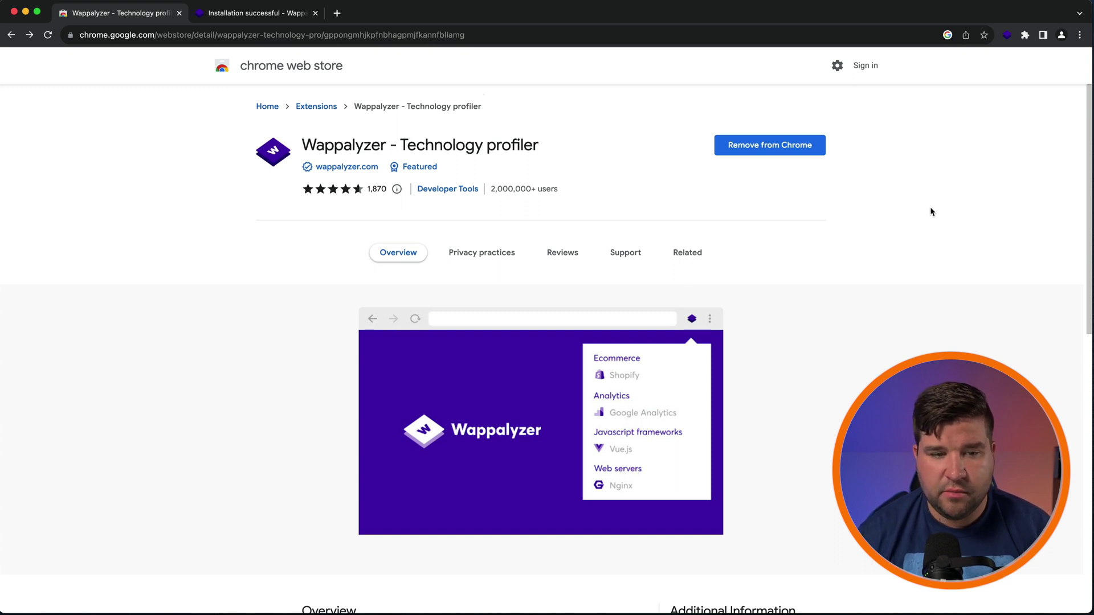
Step: Show Wappalyzer's detected technologies for the Installation successful page, e.g. Google Analytics GA4, Vue.js, Nuxt.js, Cloudflare, Stripe
{"action": "left_click", "coordinate": [296, 17]}
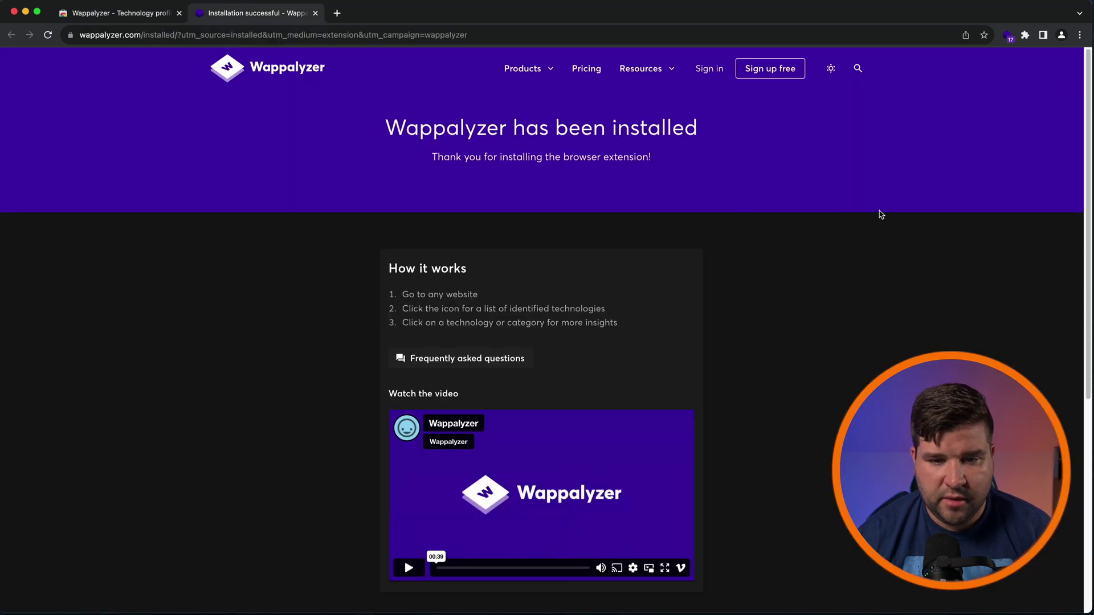
{"action": "left_click", "coordinate": [1008, 36]}
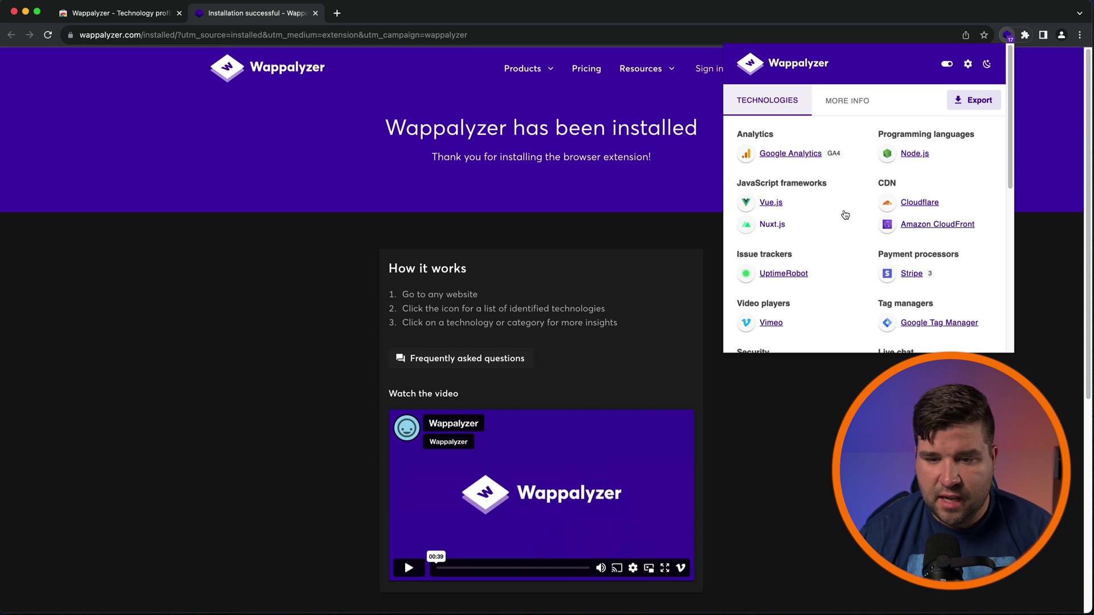
{"action": "scroll", "coordinate": [861, 256], "scroll_direction": "down", "scroll_amount": 5}
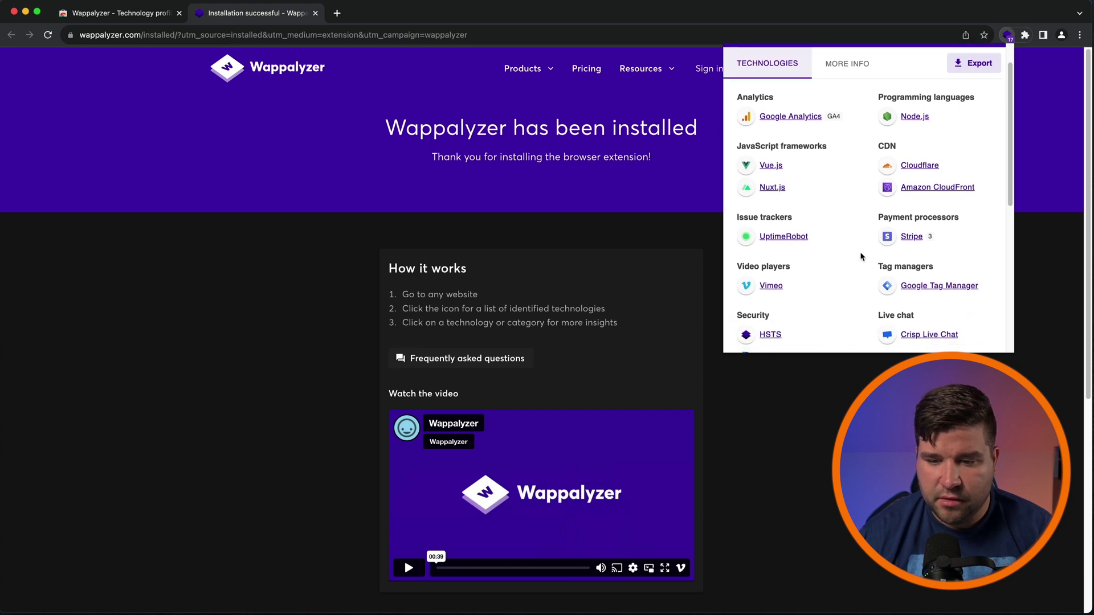
{"action": "scroll", "coordinate": [861, 258], "scroll_direction": "up", "scroll_amount": 5}
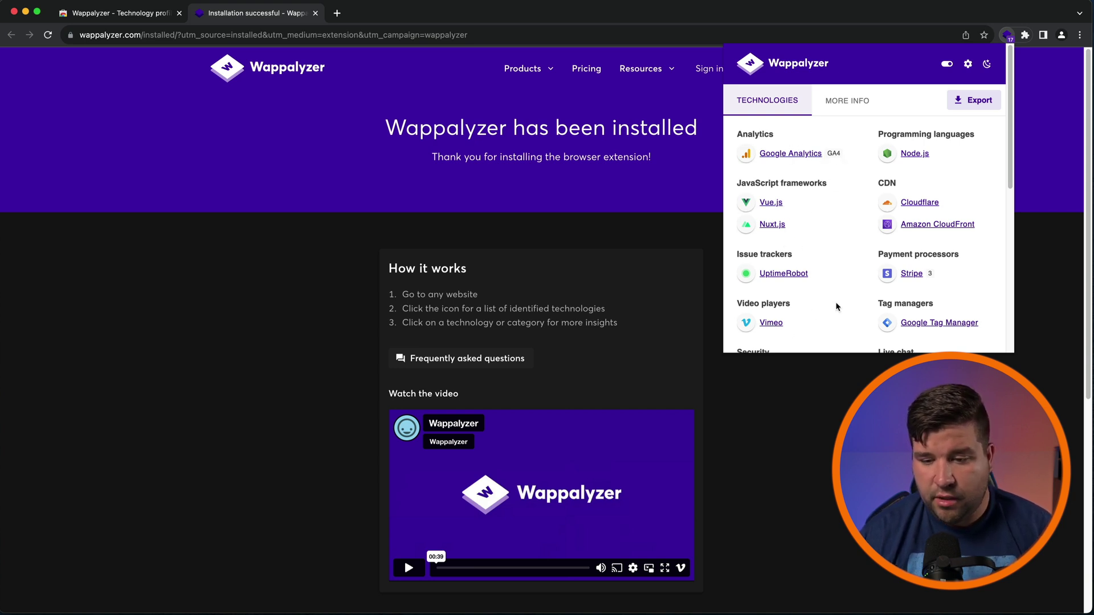
{"action": "scroll", "coordinate": [846, 301], "scroll_direction": "down", "scroll_amount": 2}
{"action": "scroll", "coordinate": [850, 279], "scroll_direction": "down", "scroll_amount": 5}
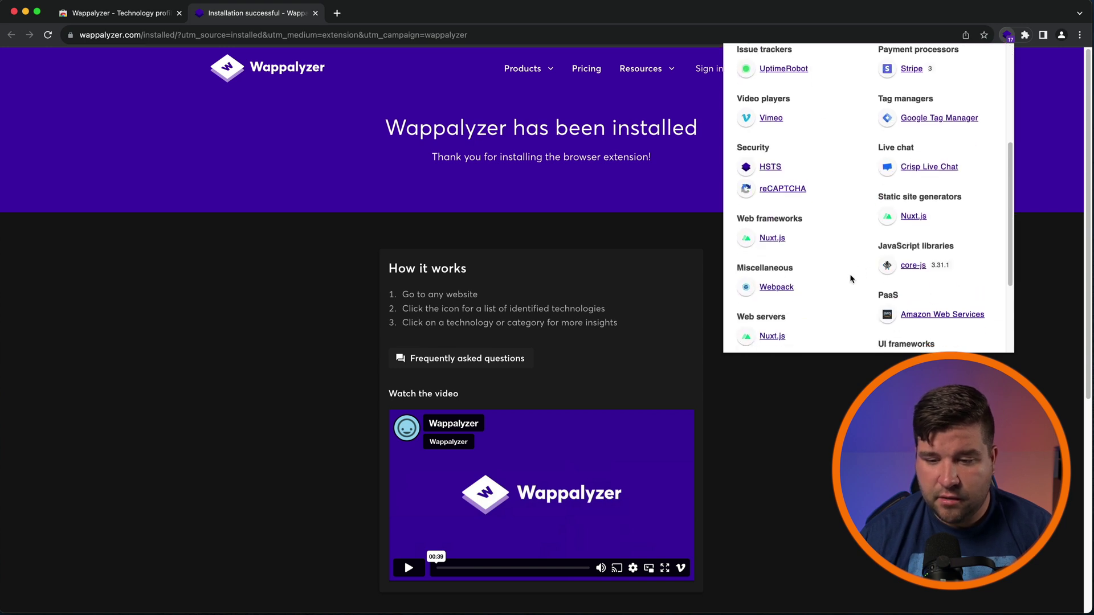
{"action": "scroll", "coordinate": [864, 282], "scroll_direction": "up", "scroll_amount": 7}
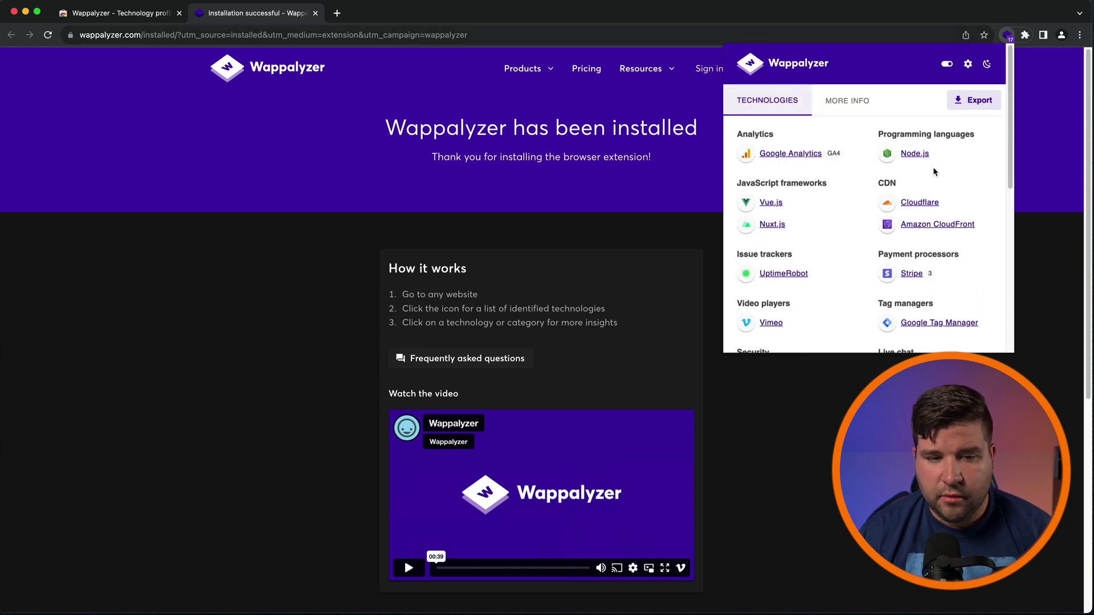